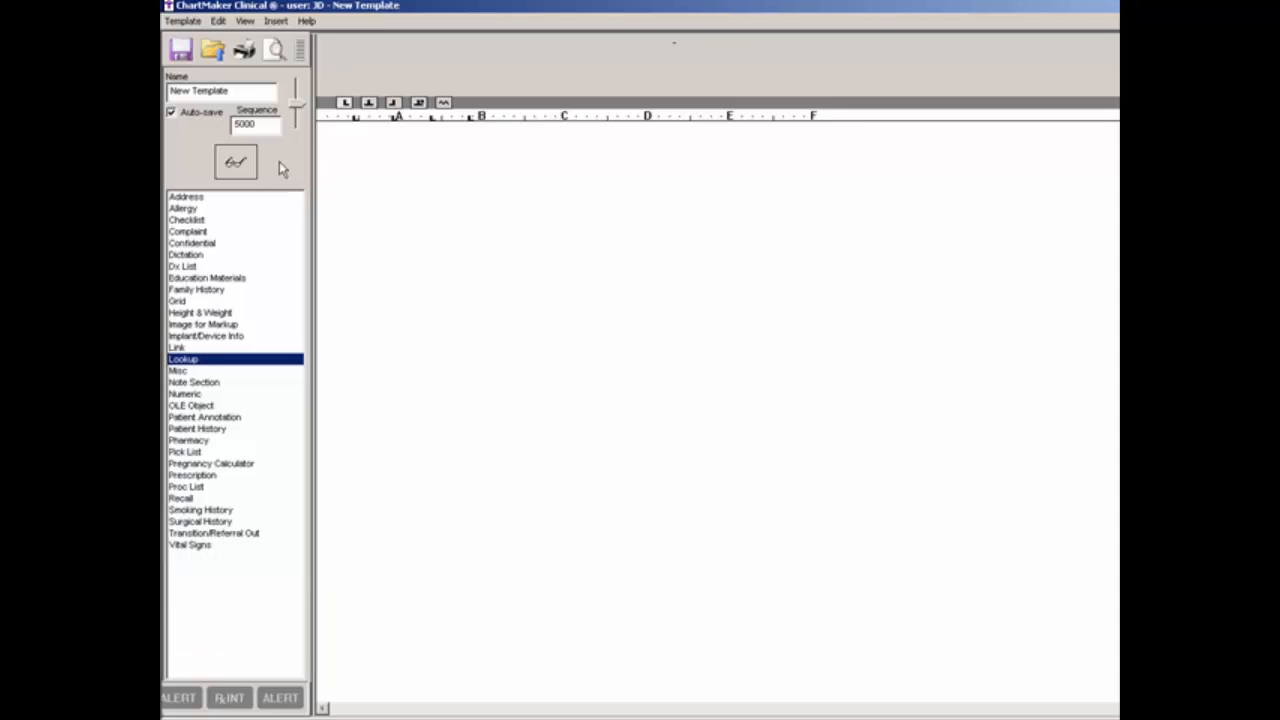
- Examine the button symbols of the Address, Allergy, Checklist, Complaint and Dx List field types in the blank template
left_click(184, 198)
left_click(184, 208)
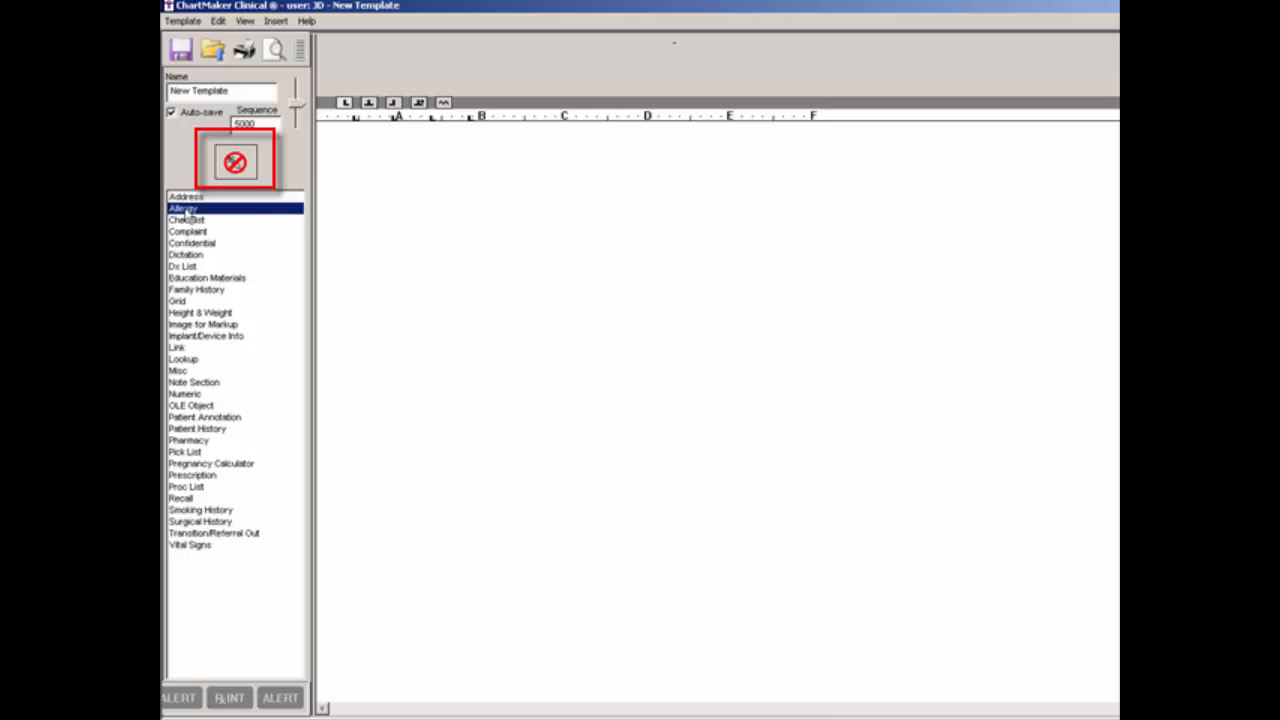
left_click(185, 220)
left_click(184, 232)
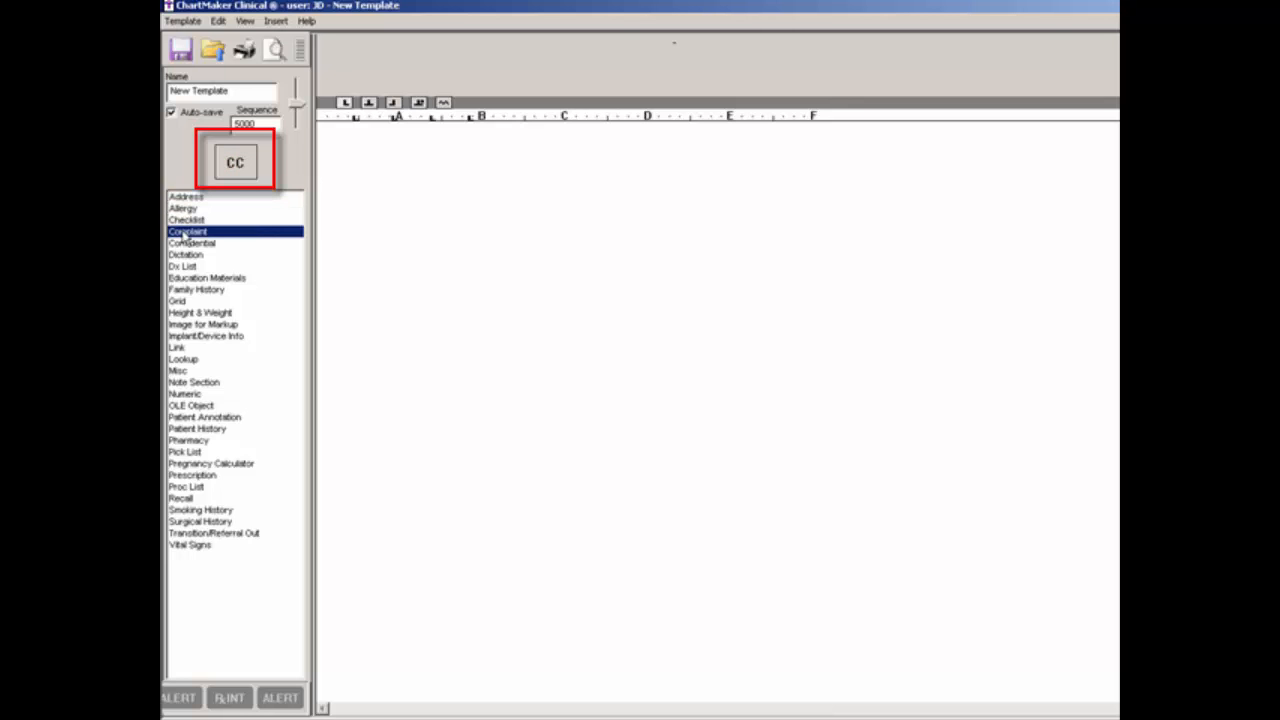
left_click(182, 267)
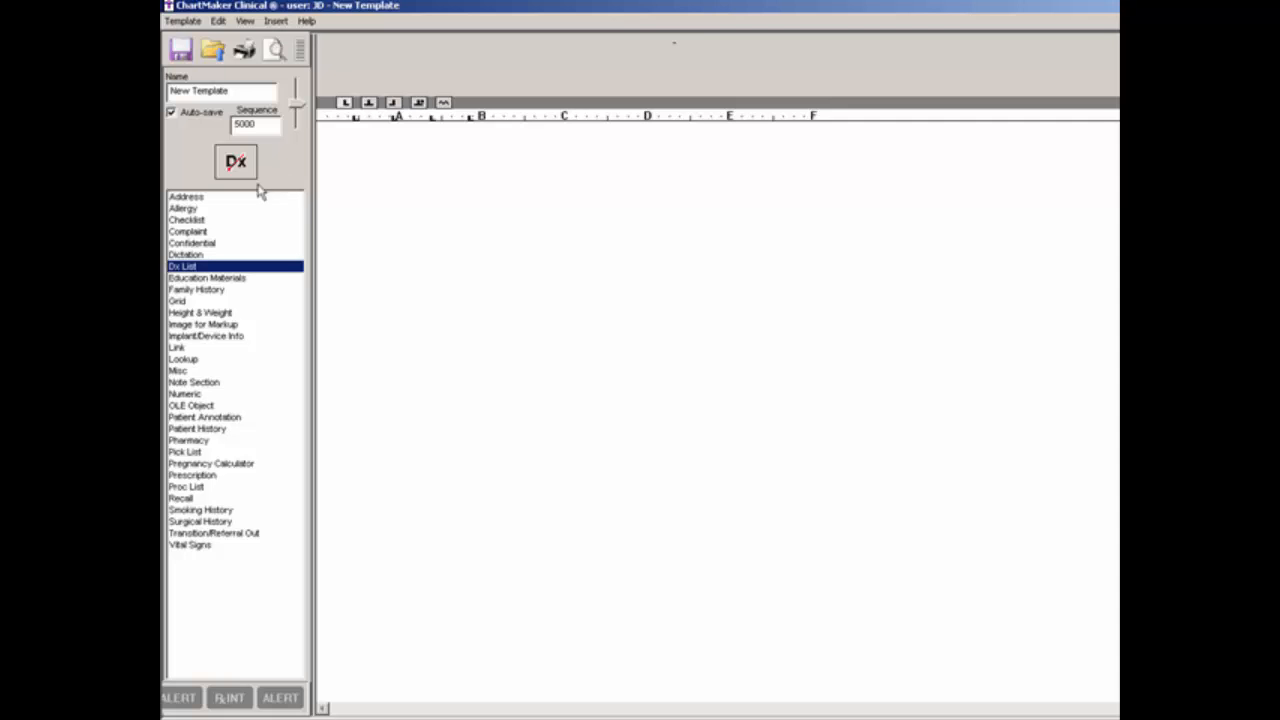
left_click(200, 220)
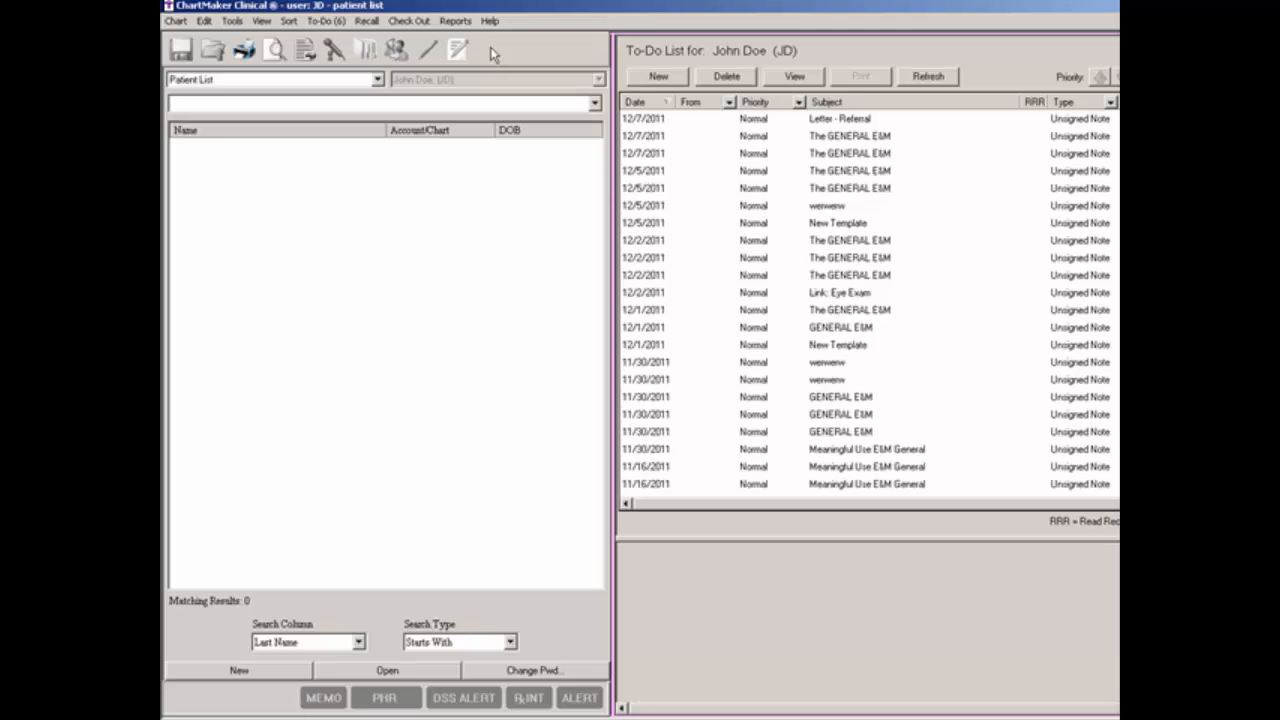
- Switch to the template list, filter it by "new" and open the NEW GENERAL E&M template
left_click(262, 21)
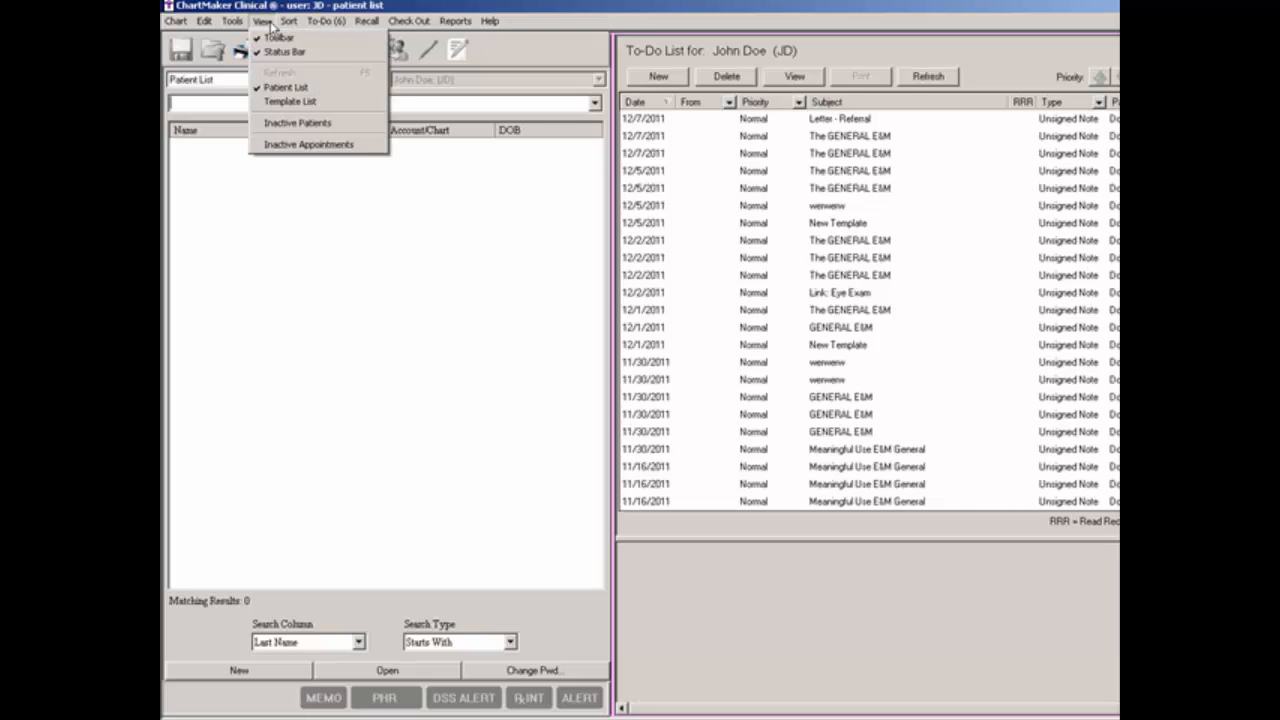
left_click(290, 101)
type("new")
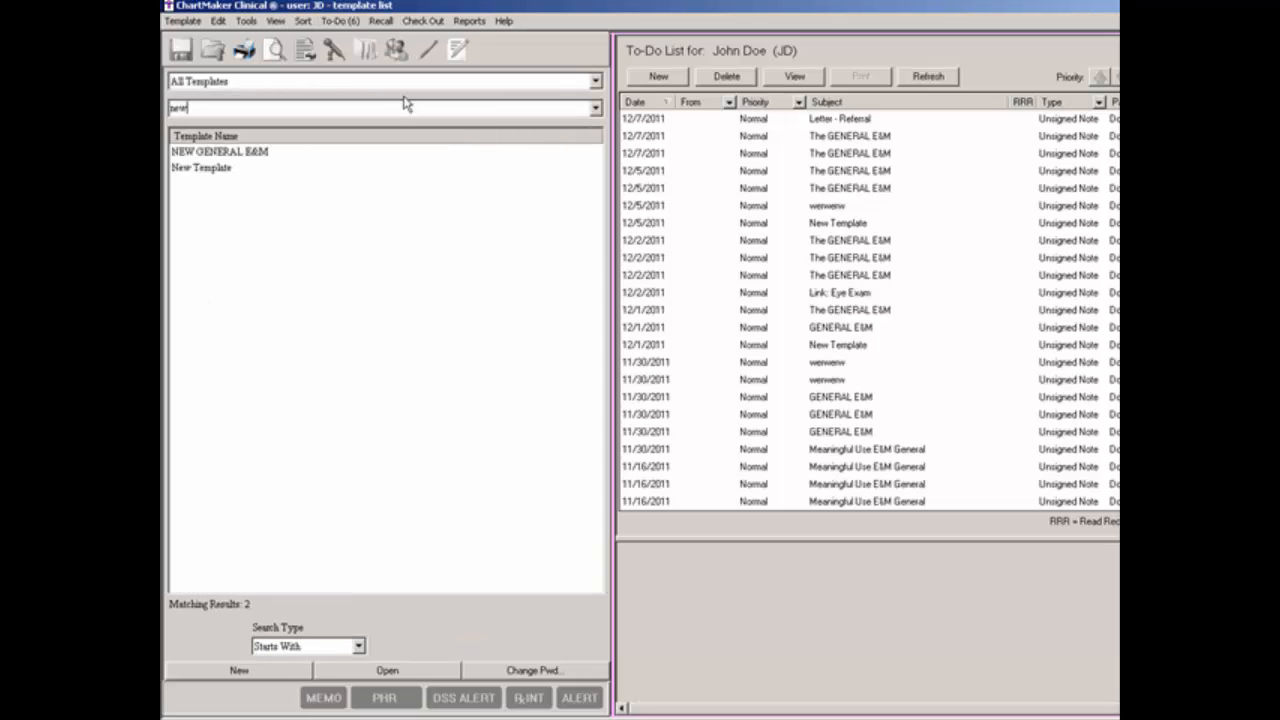
left_click(250, 157)
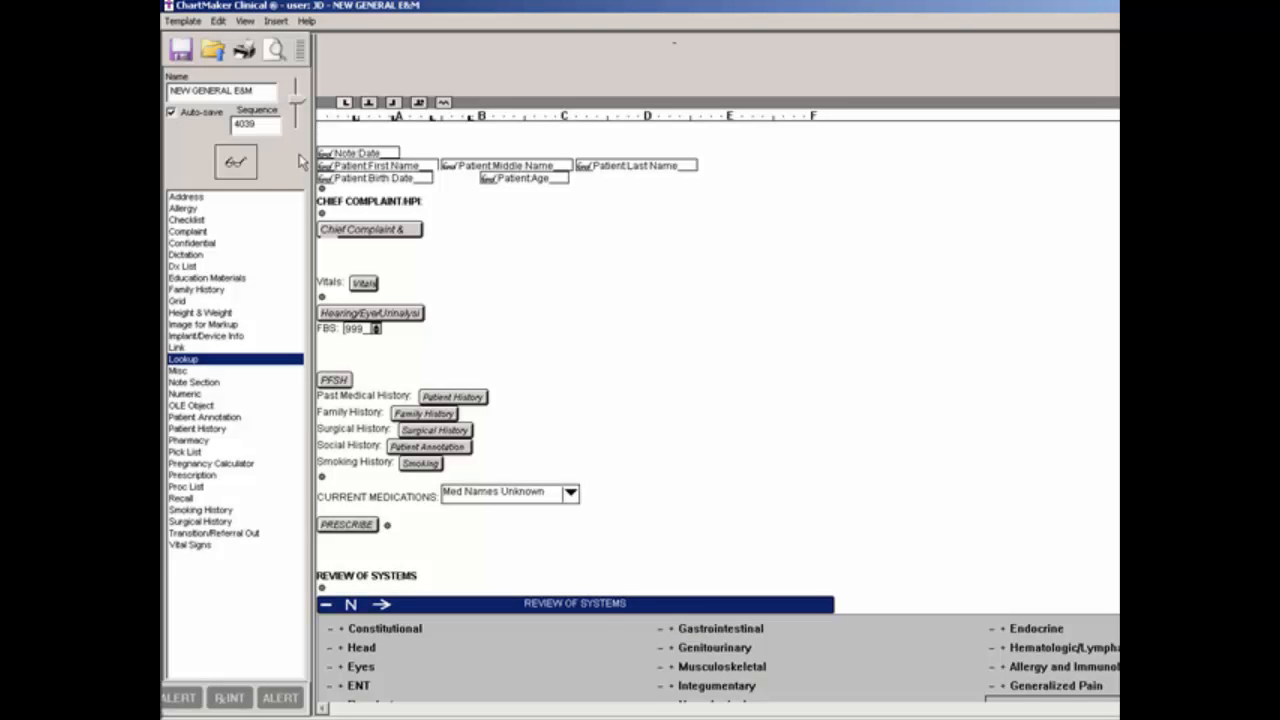
- Insert an Allergy button on a new line between the PRESCRIBE button and the REVIEW OF SYSTEMS heading
left_click(182, 209)
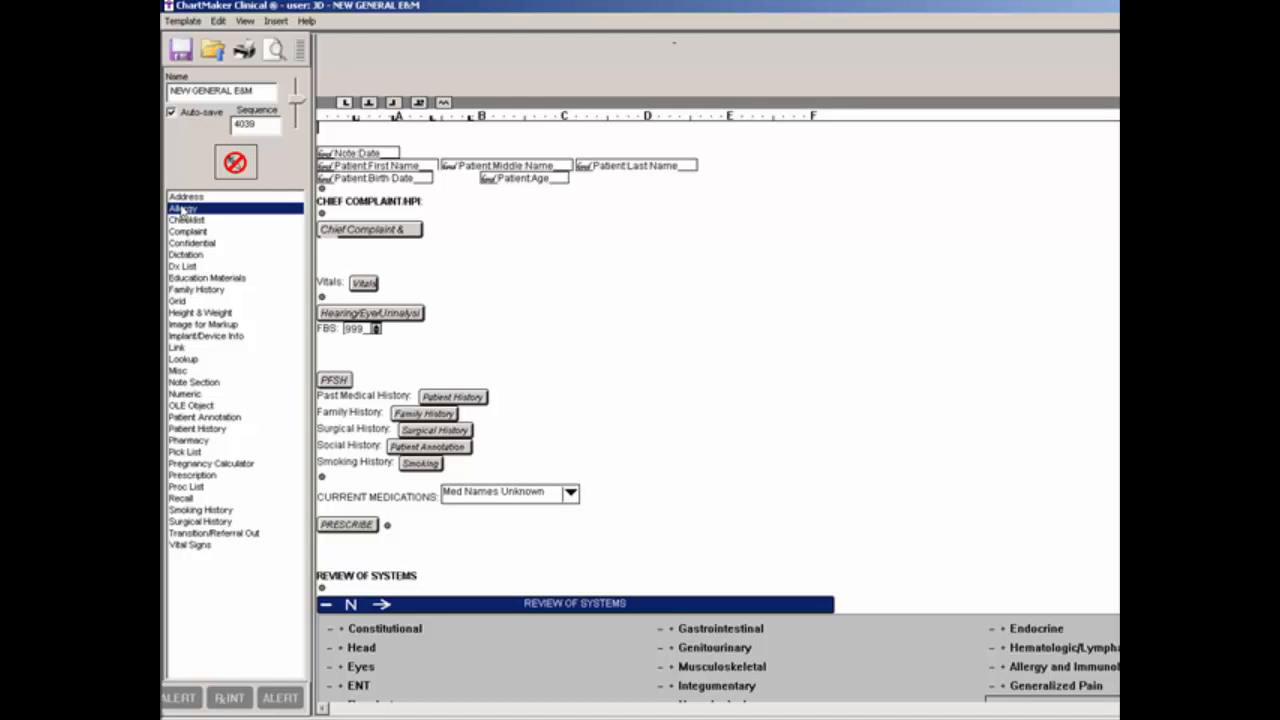
left_click(328, 549)
key("Return")
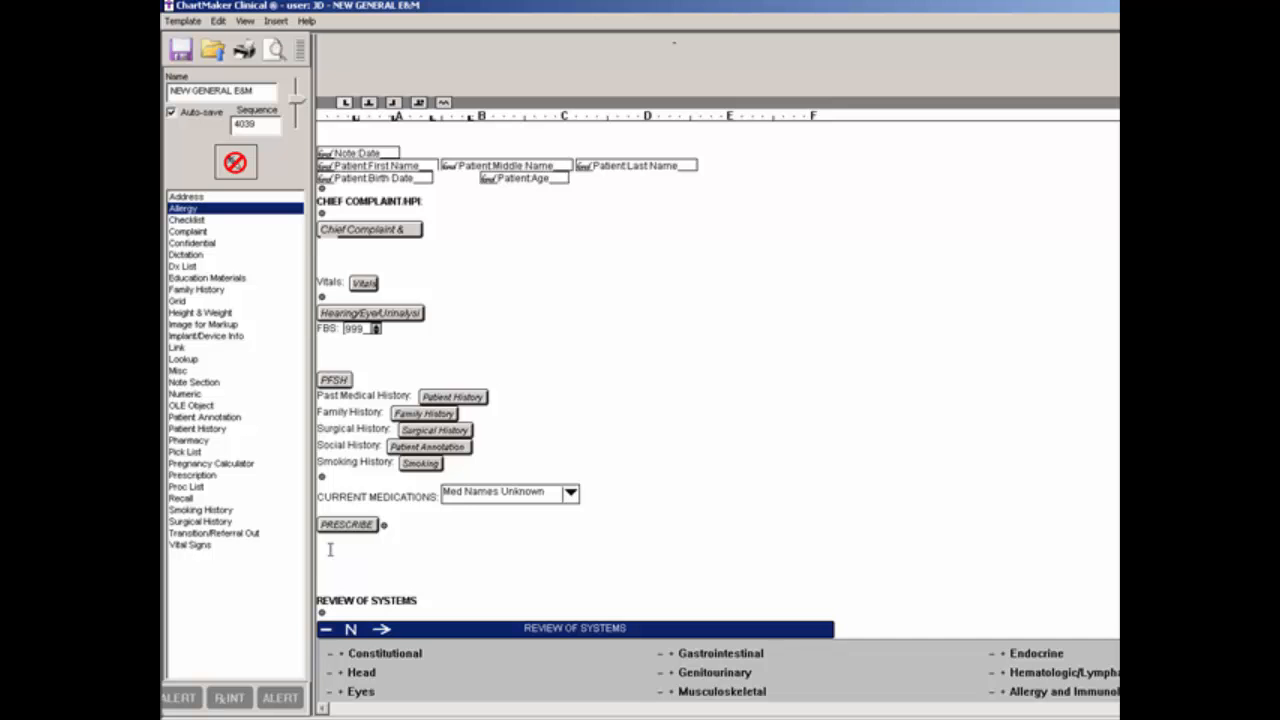
left_click(236, 163)
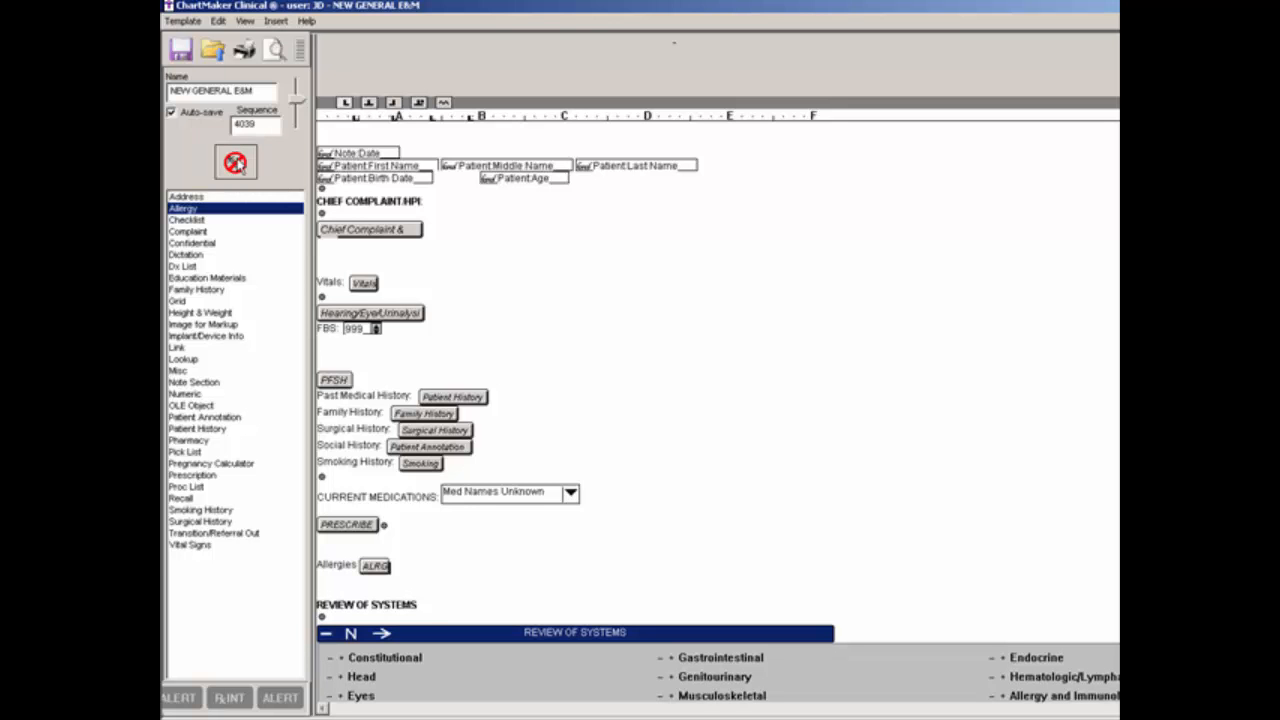
- Set the heading of the Allergy button to "ALLERGIES:"
double_click(374, 567)
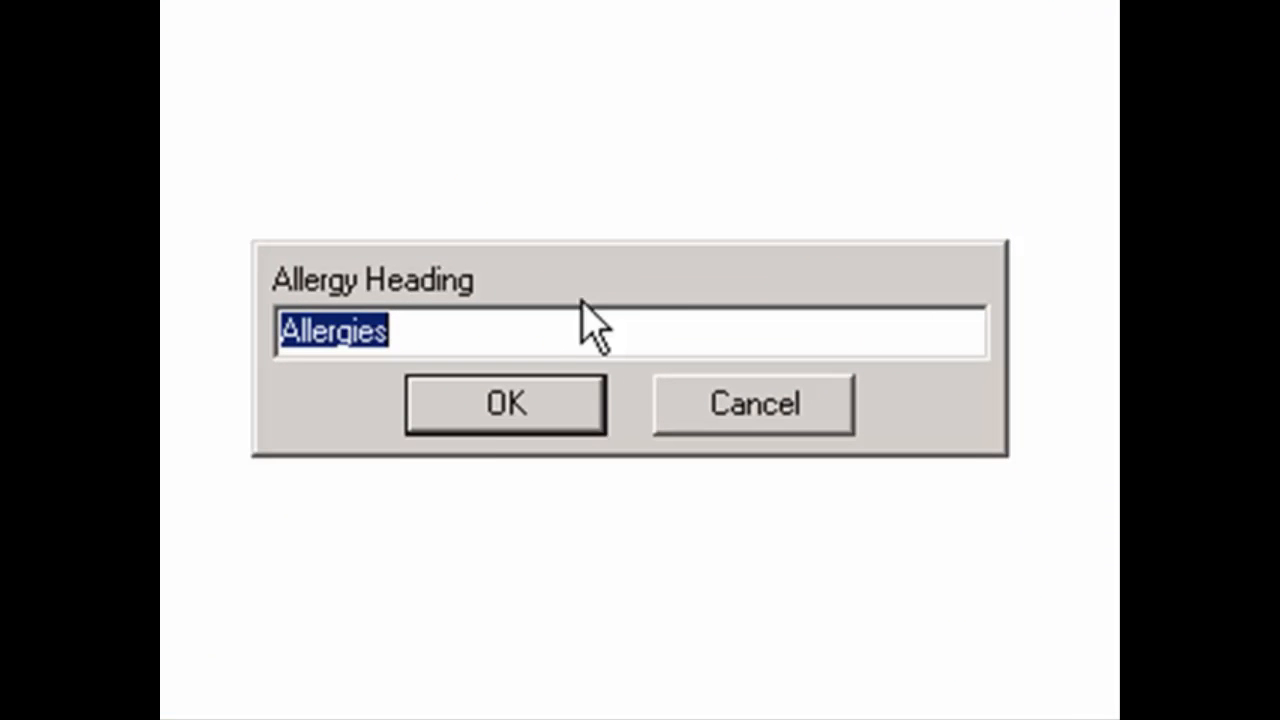
type("ALLERGIE")
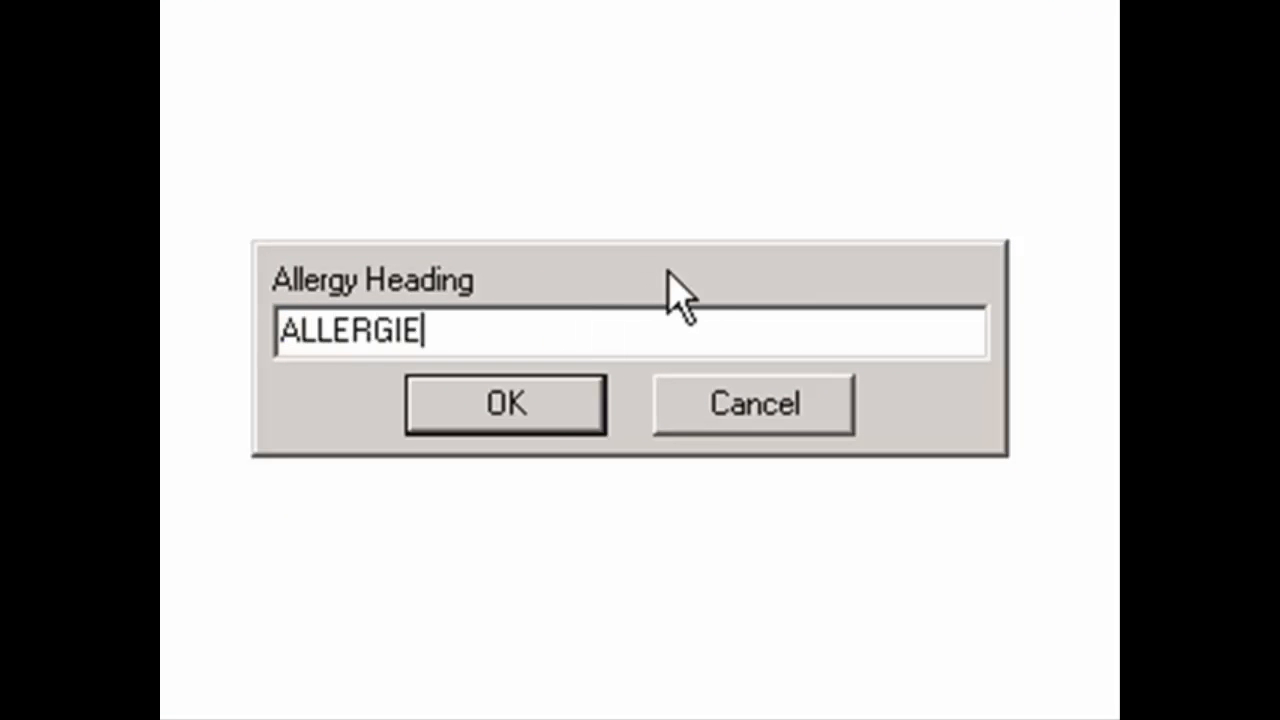
type("S:")
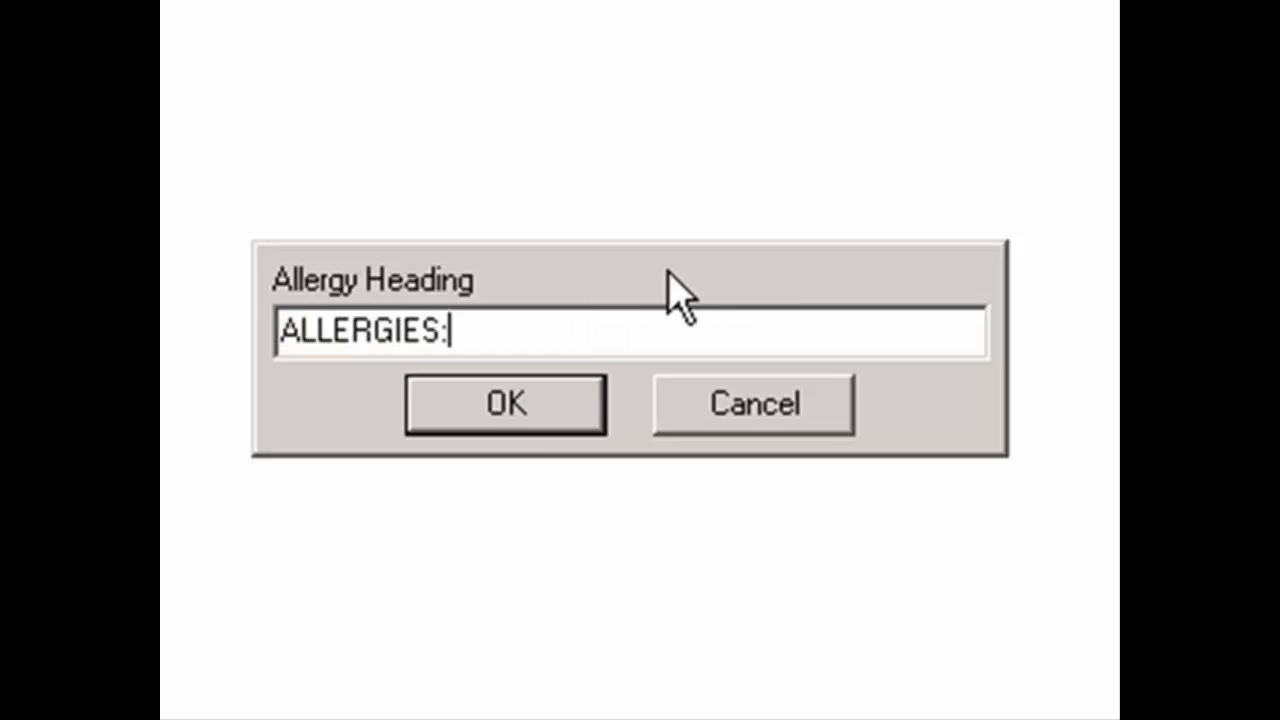
left_click(505, 415)
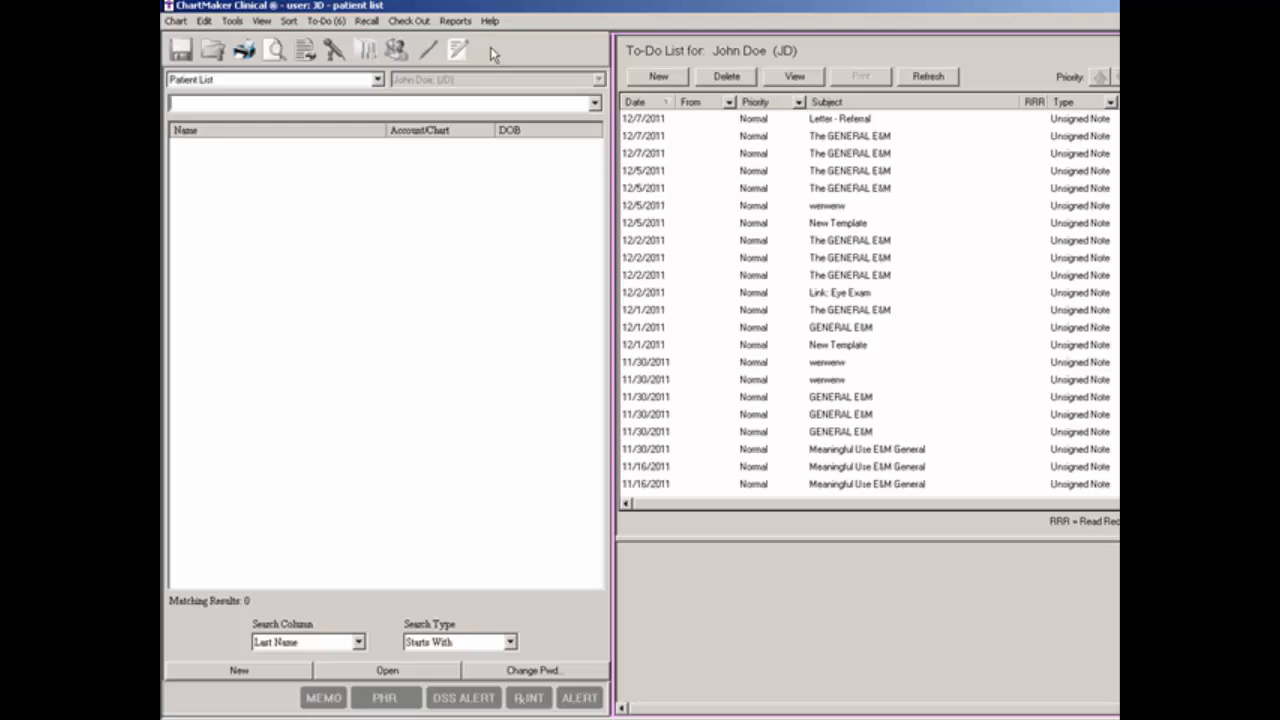
- Reopen the NEW GENERAL E&M template from the template list filtered by "new"
left_click(262, 21)
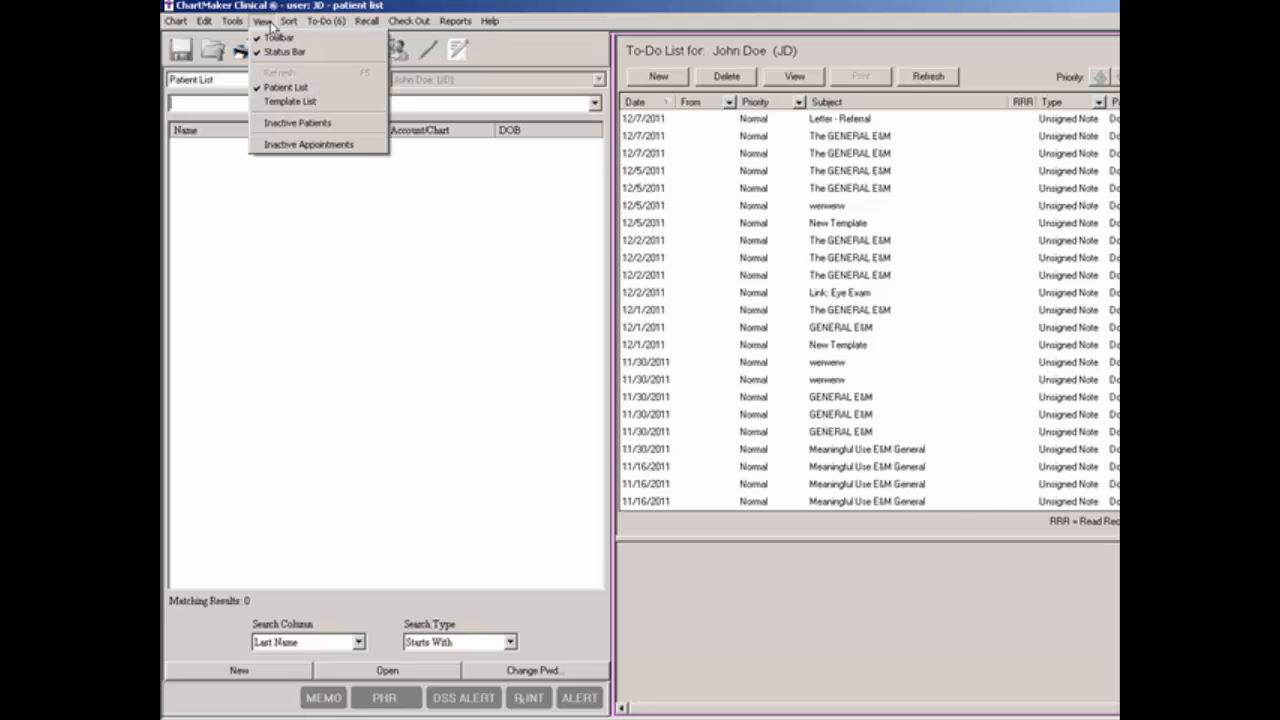
left_click(290, 101)
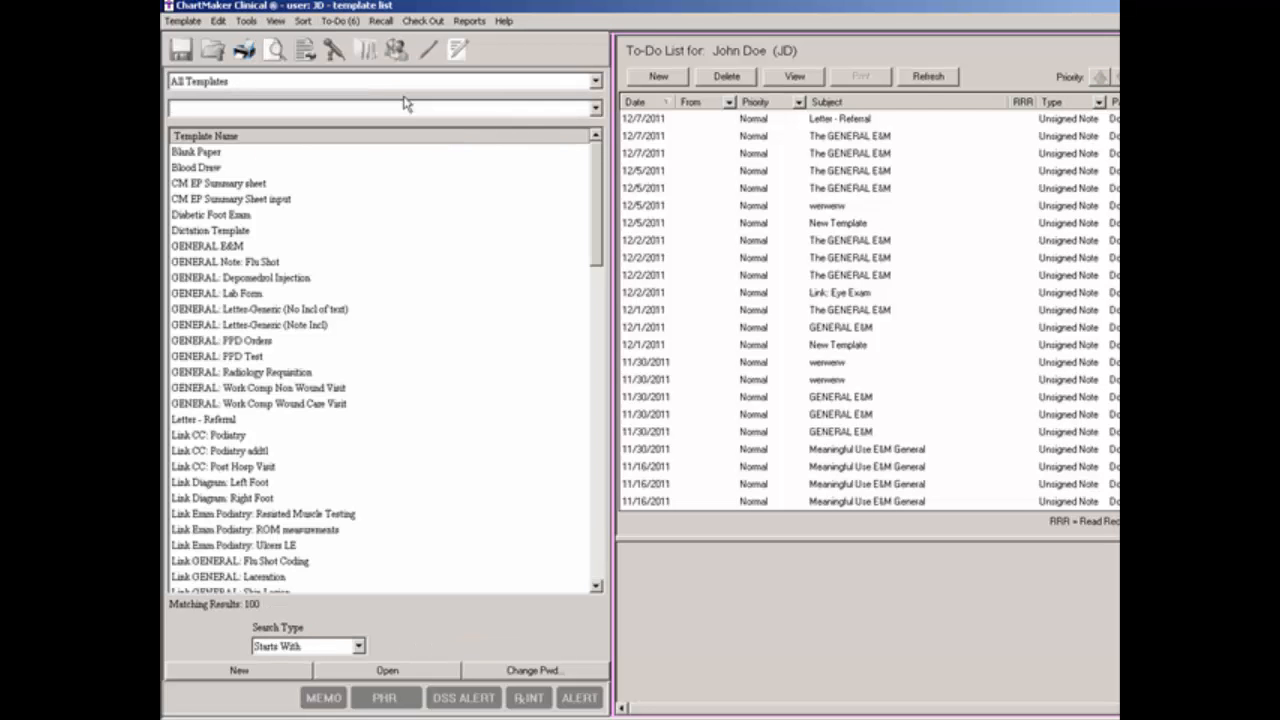
type("new")
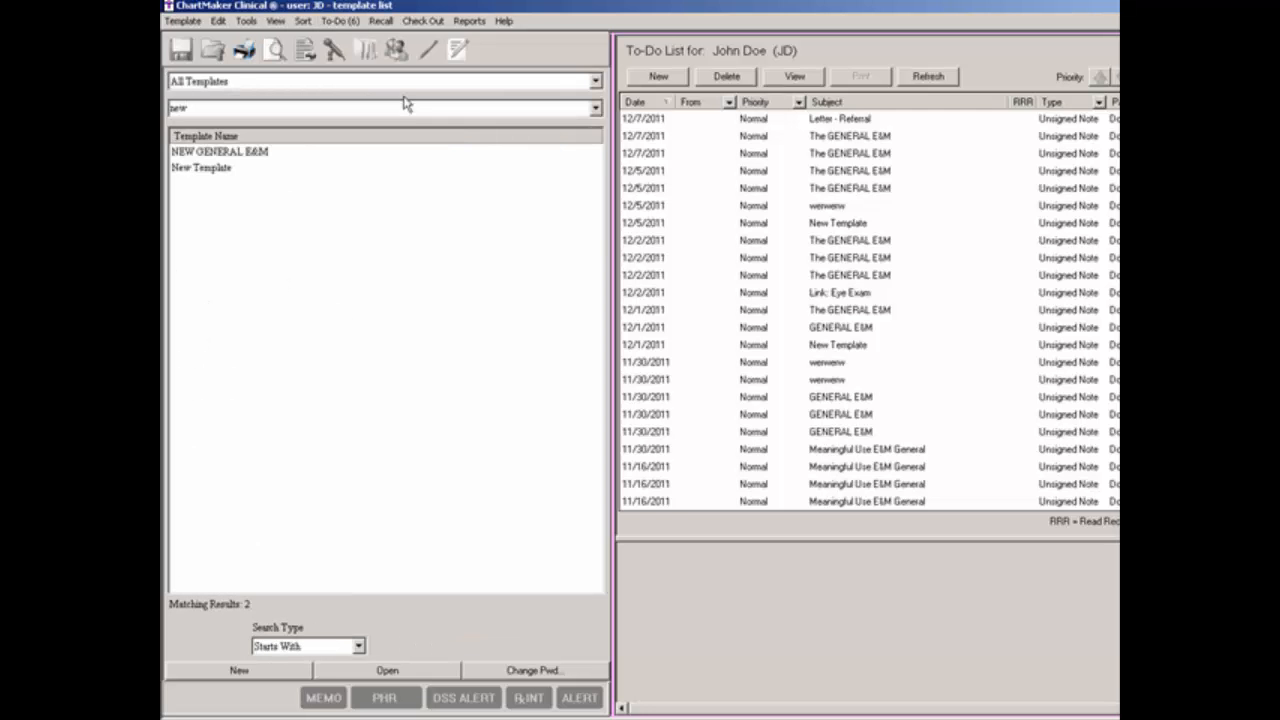
left_click(249, 155)
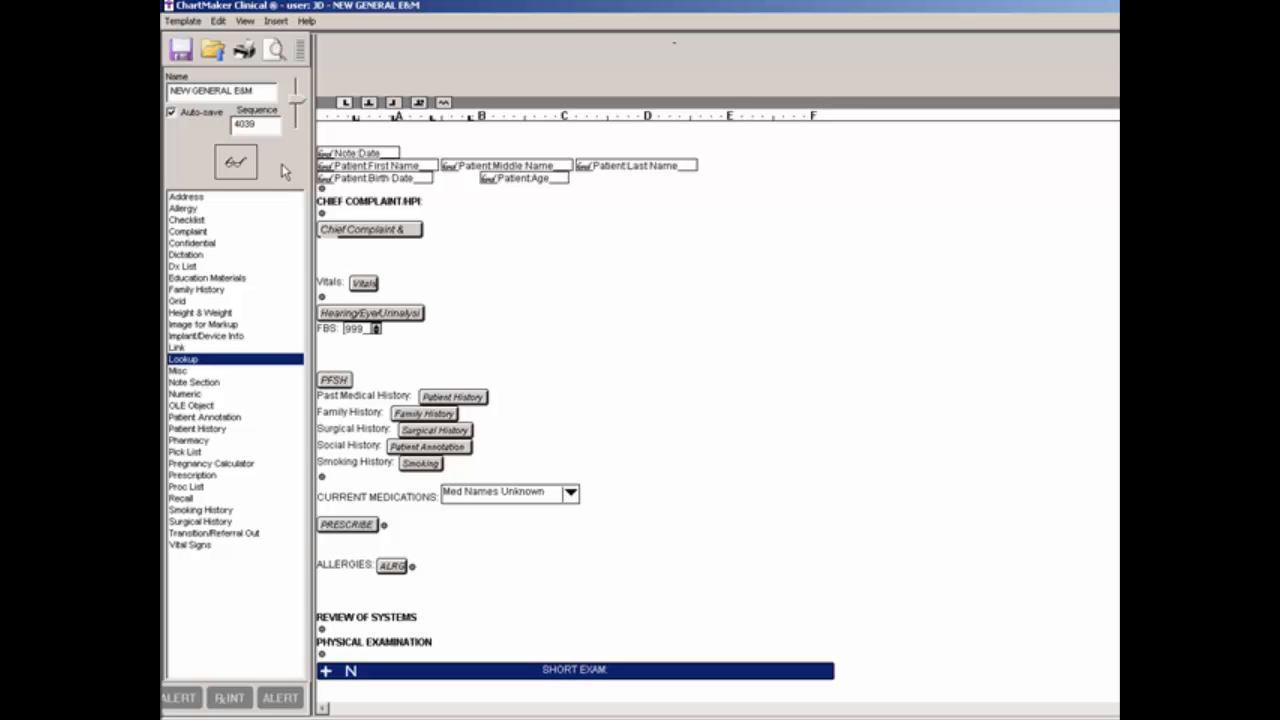
- Add blank lines under the REVIEW OF SYSTEMS heading and insert a Checklist there
left_click(194, 221)
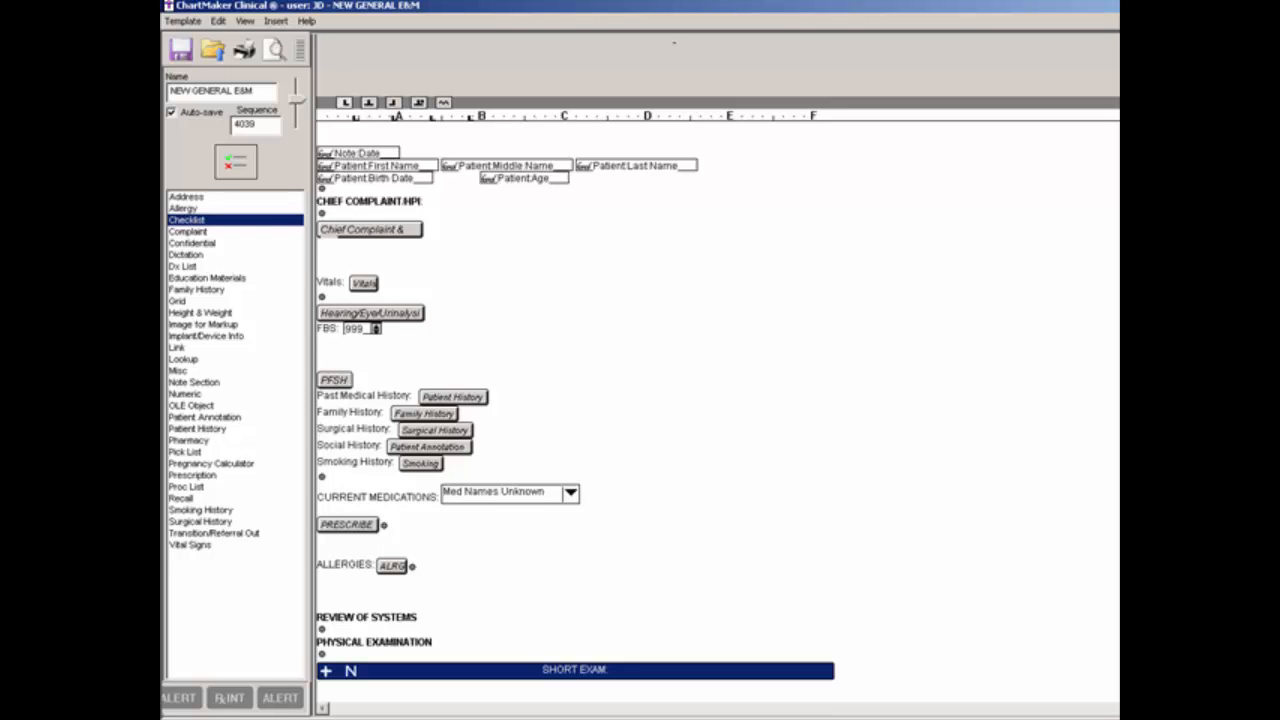
scroll(614, 400, "down", 5)
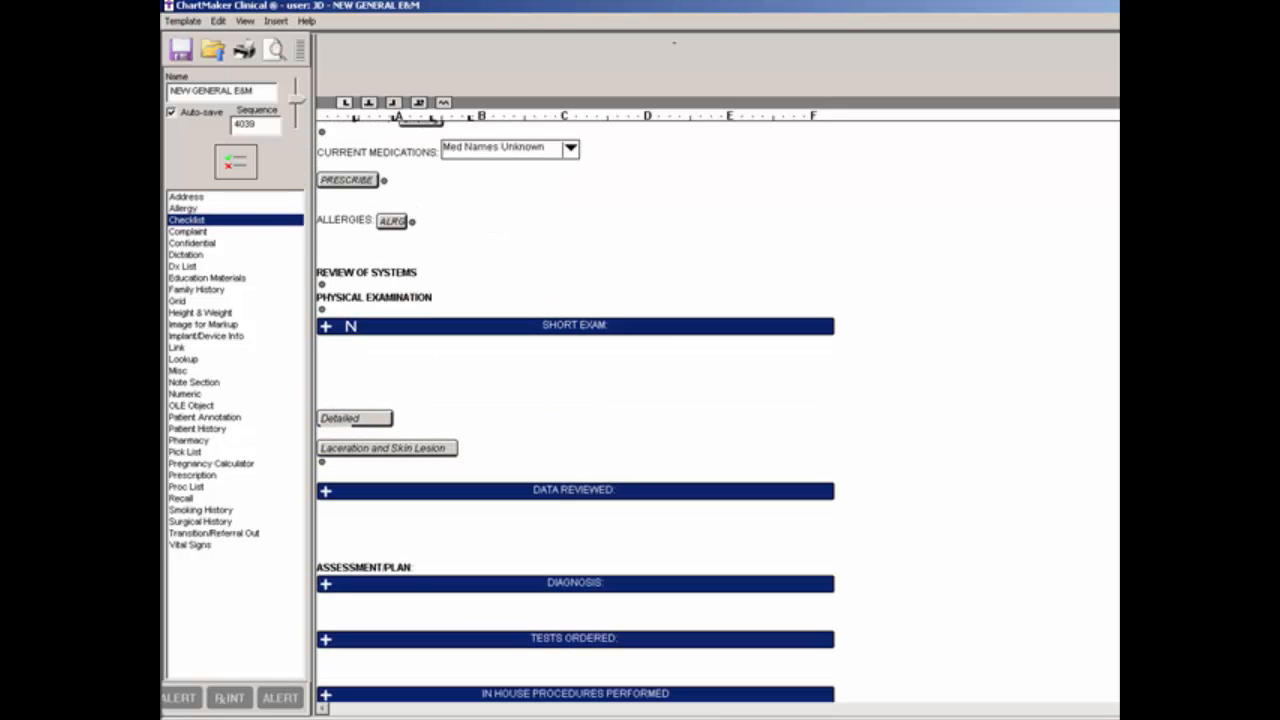
left_click(428, 284)
key("Return")
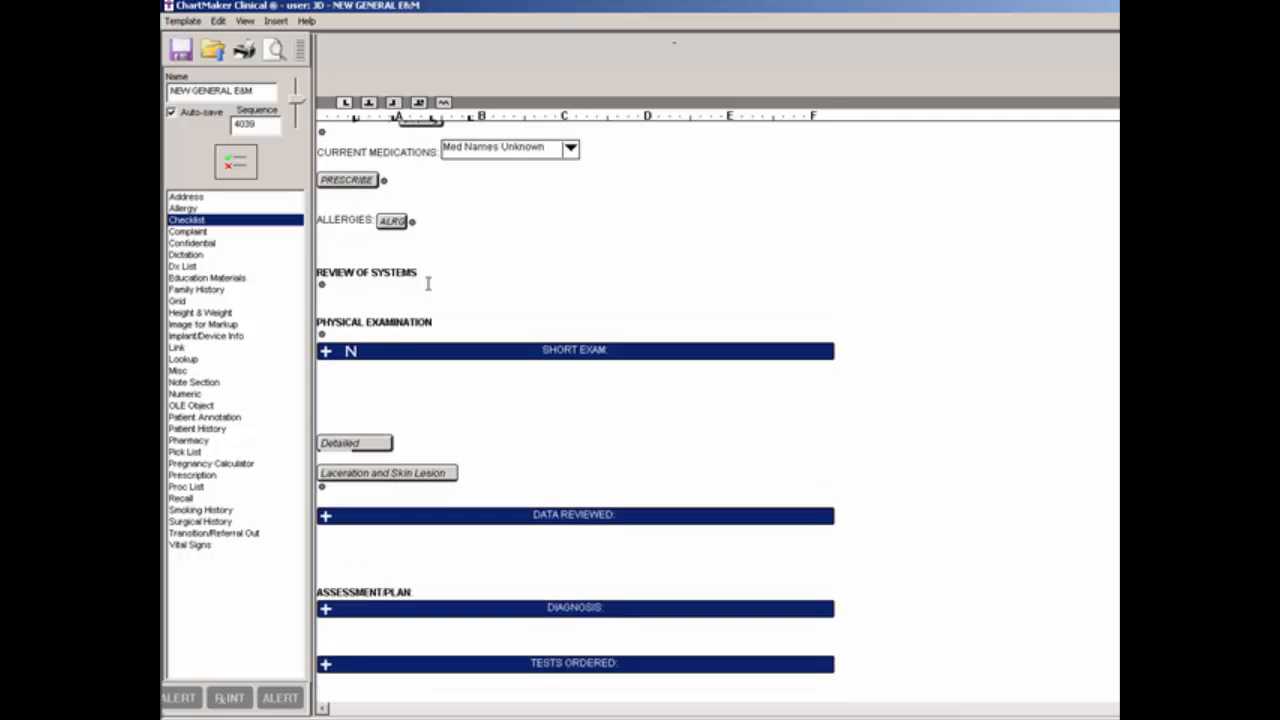
key("Return")
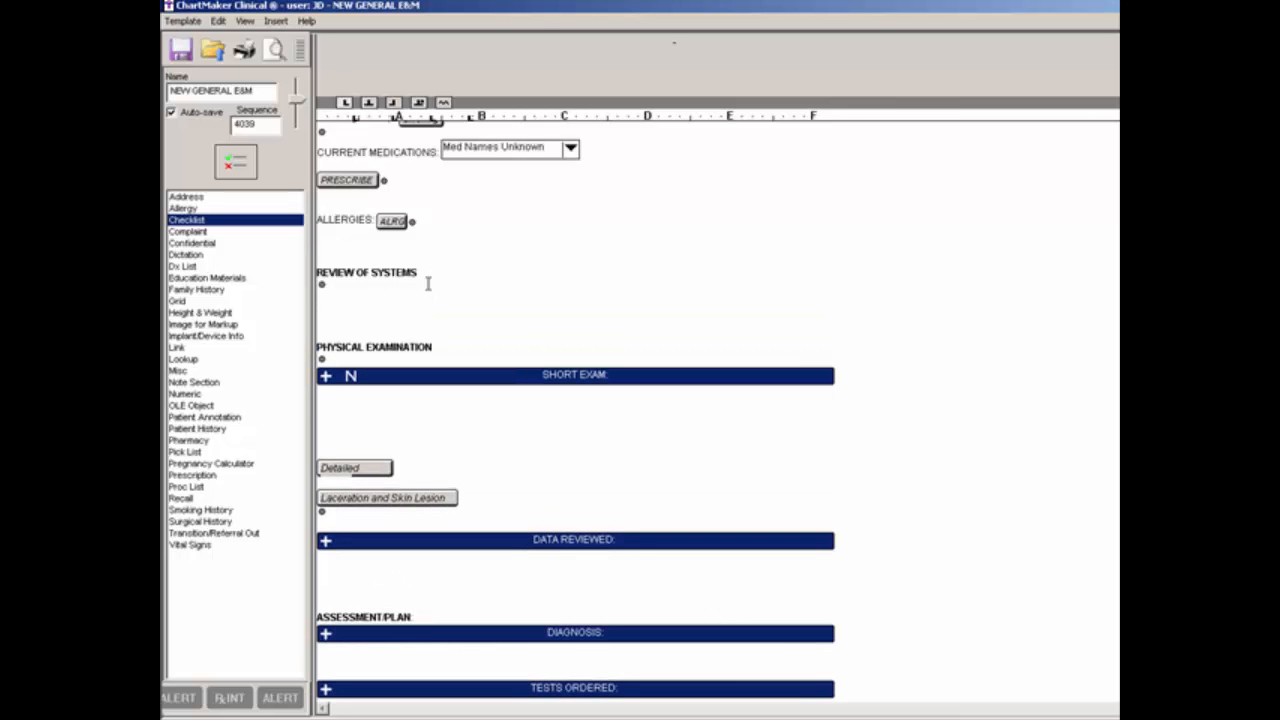
left_click(231, 171)
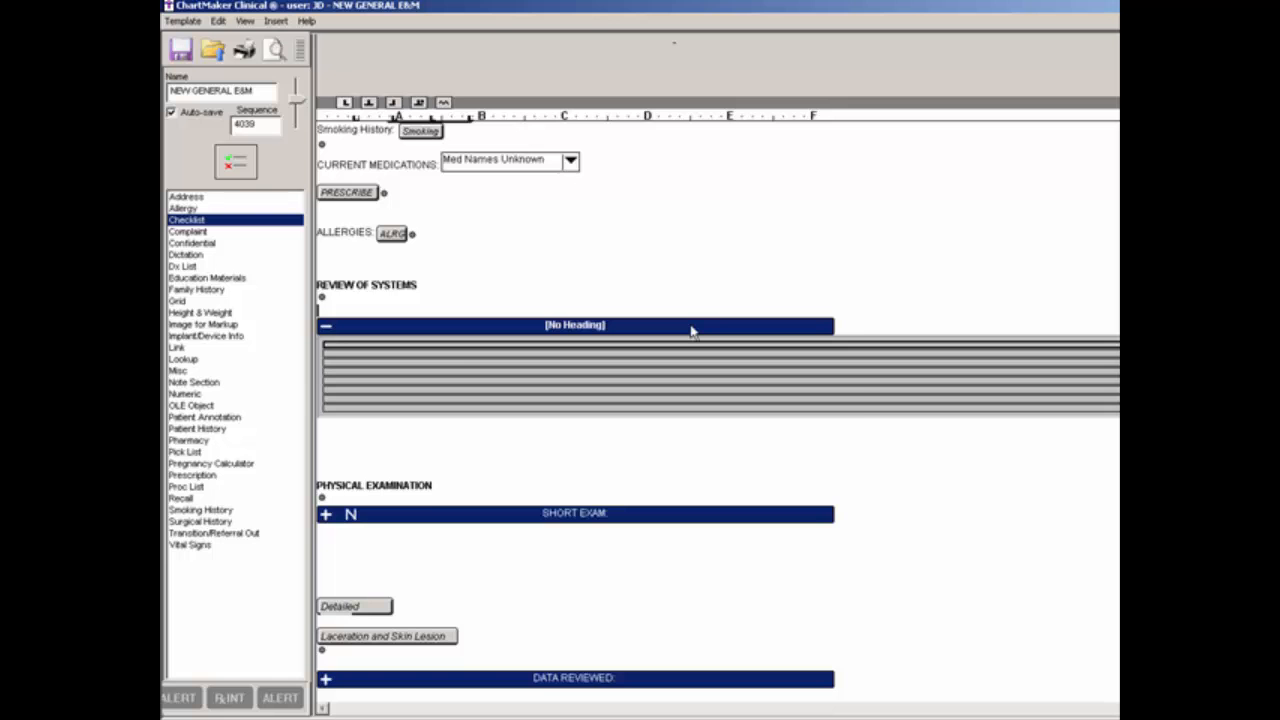
- Open the new checklist's properties and enter the heading "REVIEW OF SYSTEMS"
double_click(692, 331)
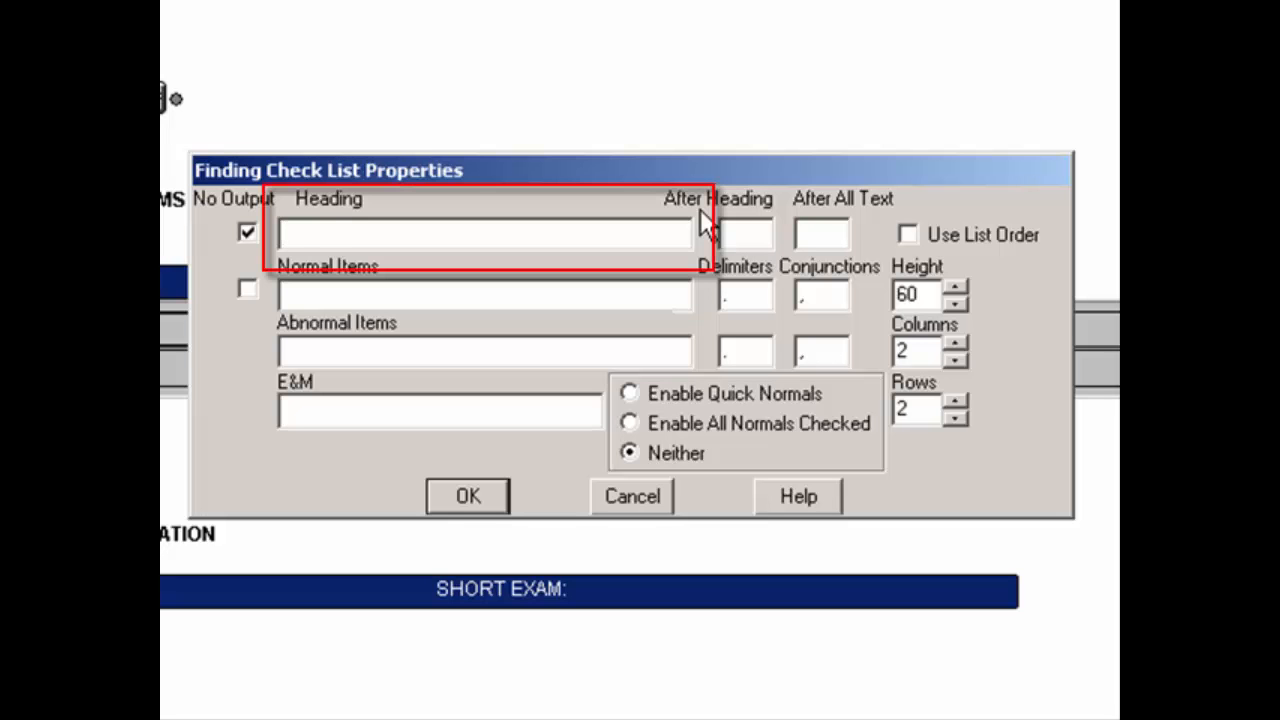
type("REVIEW OF ")
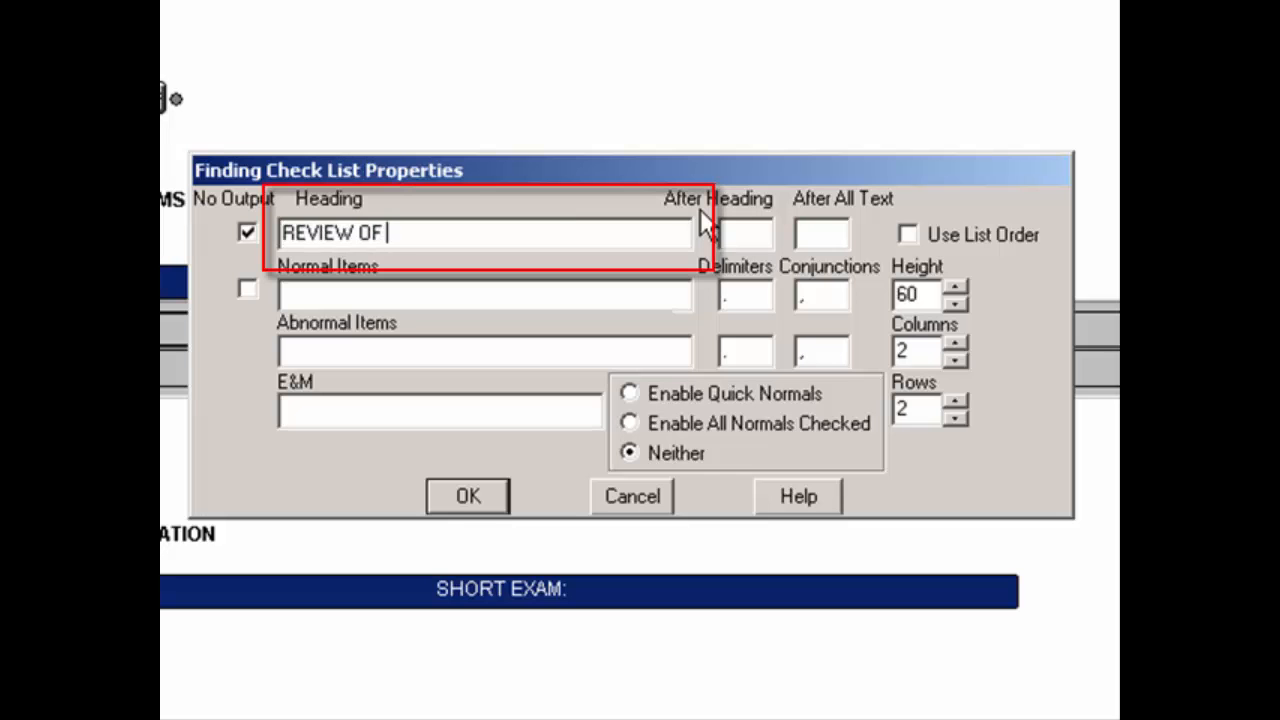
type("SYSTEMS")
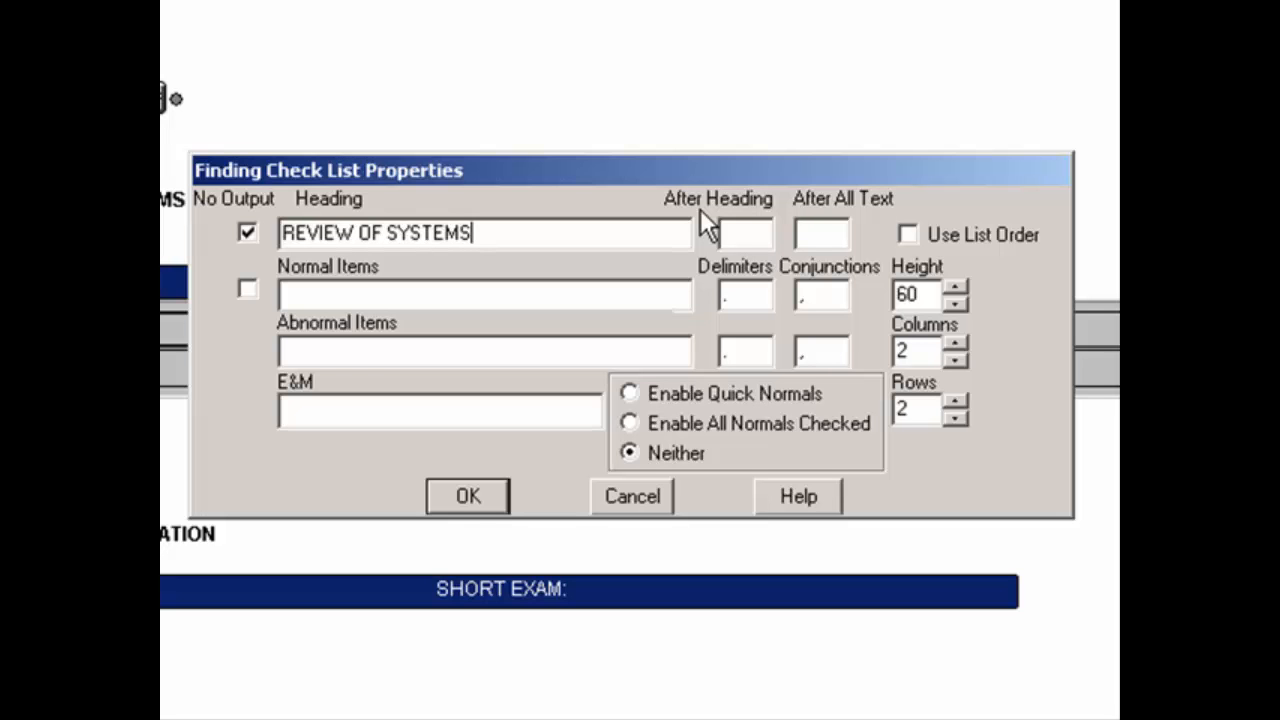
type("\\r")
key("BackSpace")
key("BackSpace")
- Set the checklist's After All Text value to ".\n", leaving After Heading empty
key("Tab")
key("Tab")
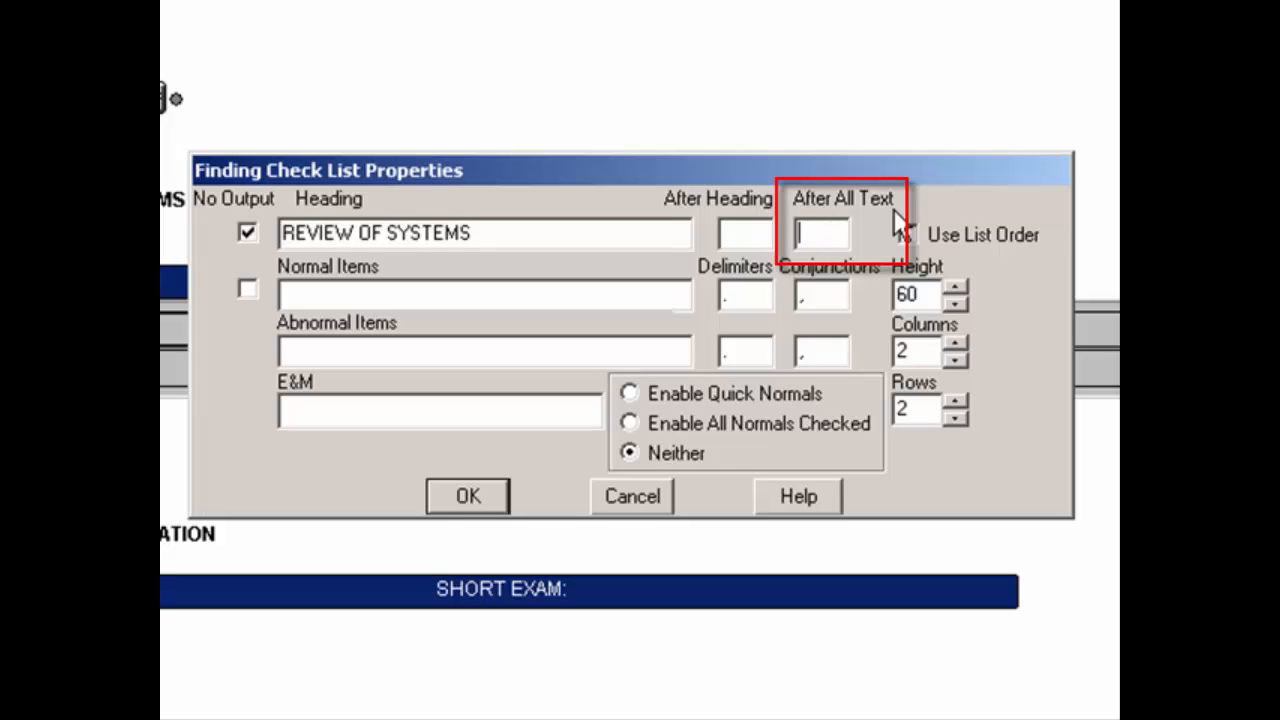
type(".")
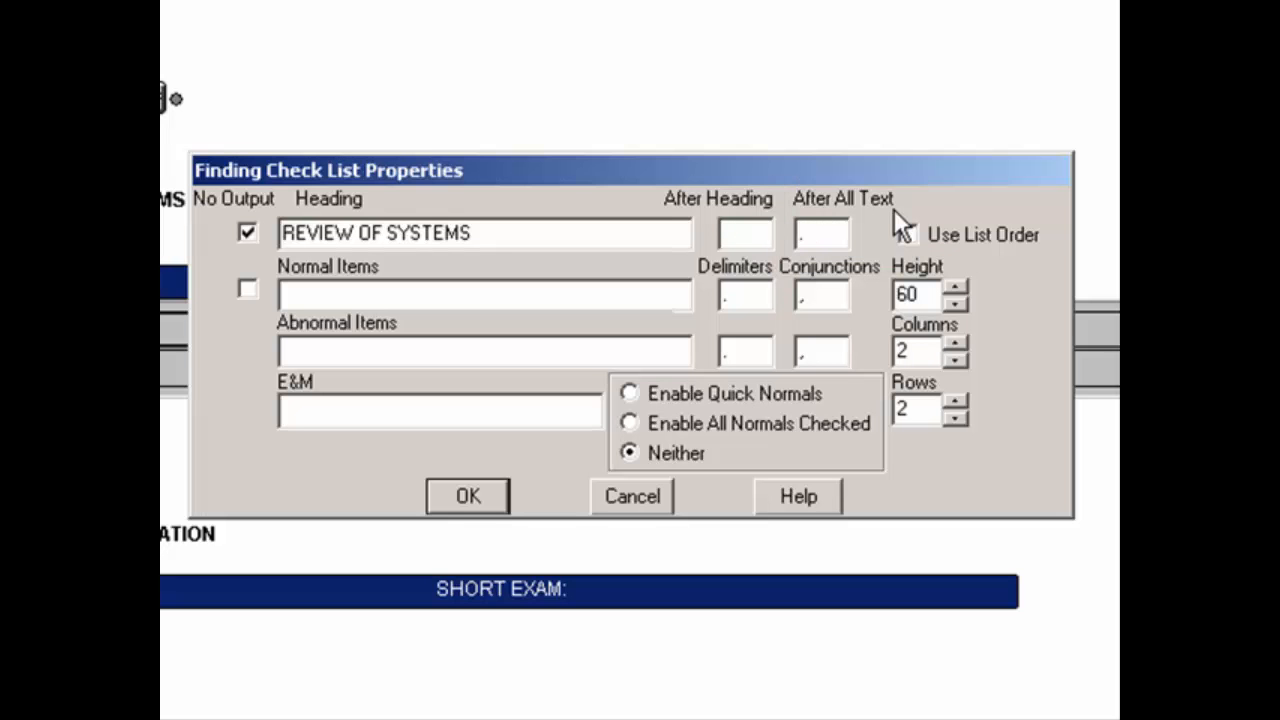
type("\\n")
- Turn the Use List Order option on and back off
left_click(1036, 234)
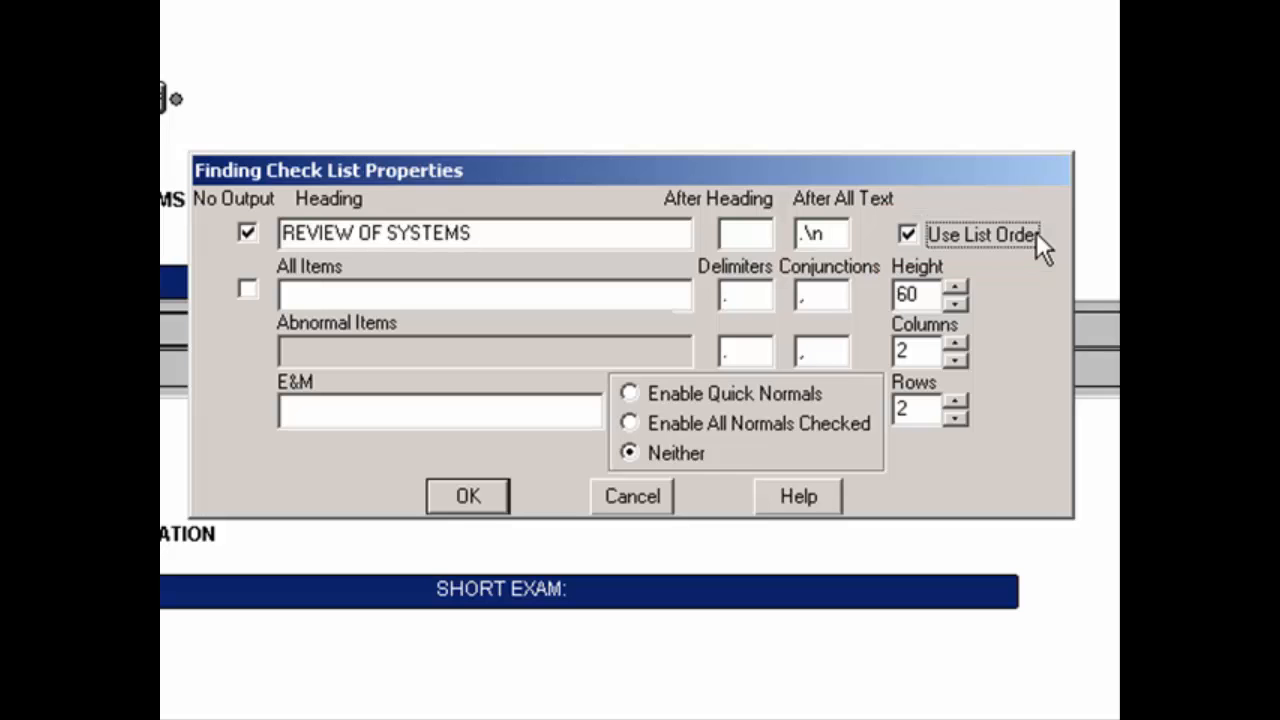
left_click(975, 232)
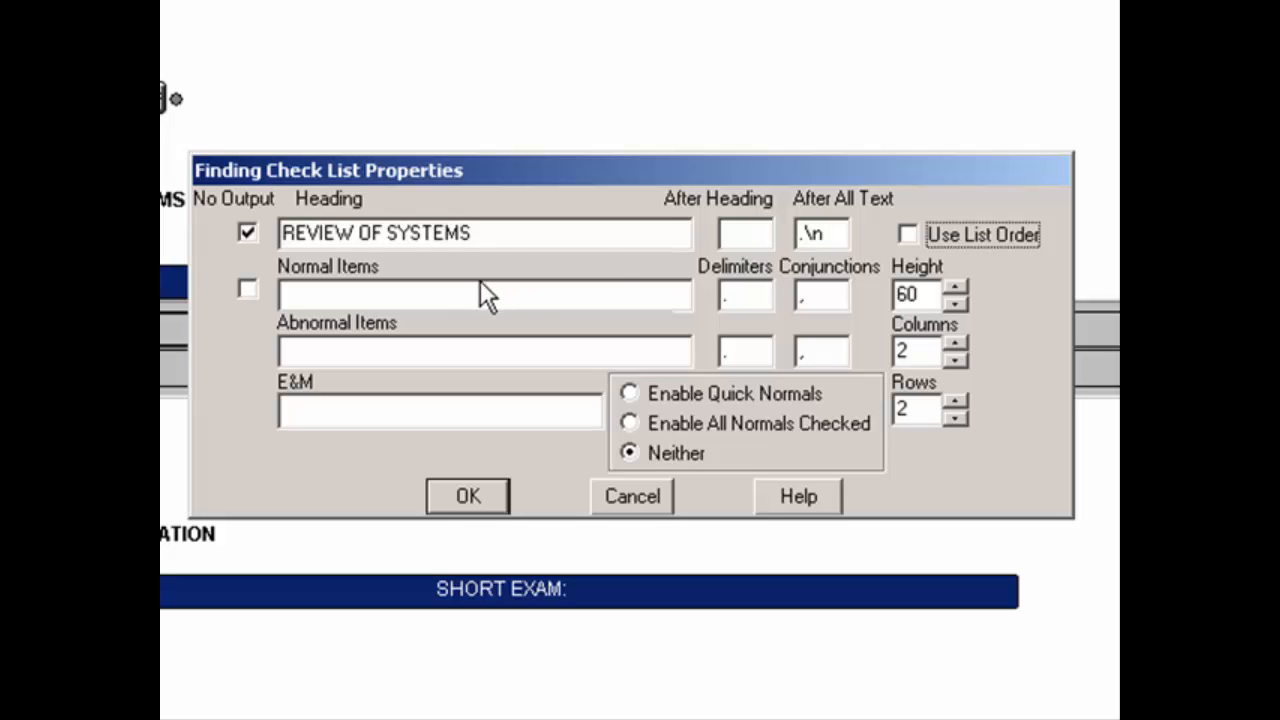
- Try "The patient denies:" as the Normal Items lead-in text and clear it again
left_click(323, 293)
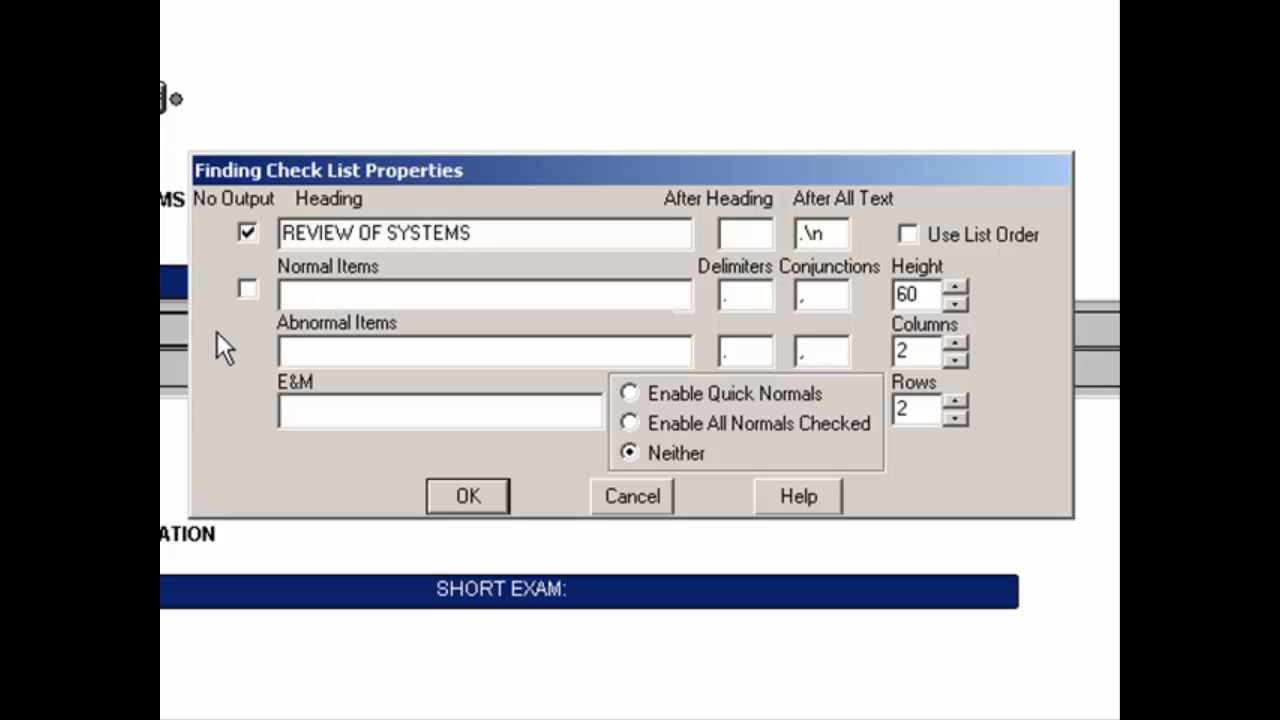
type("The patient denies:")
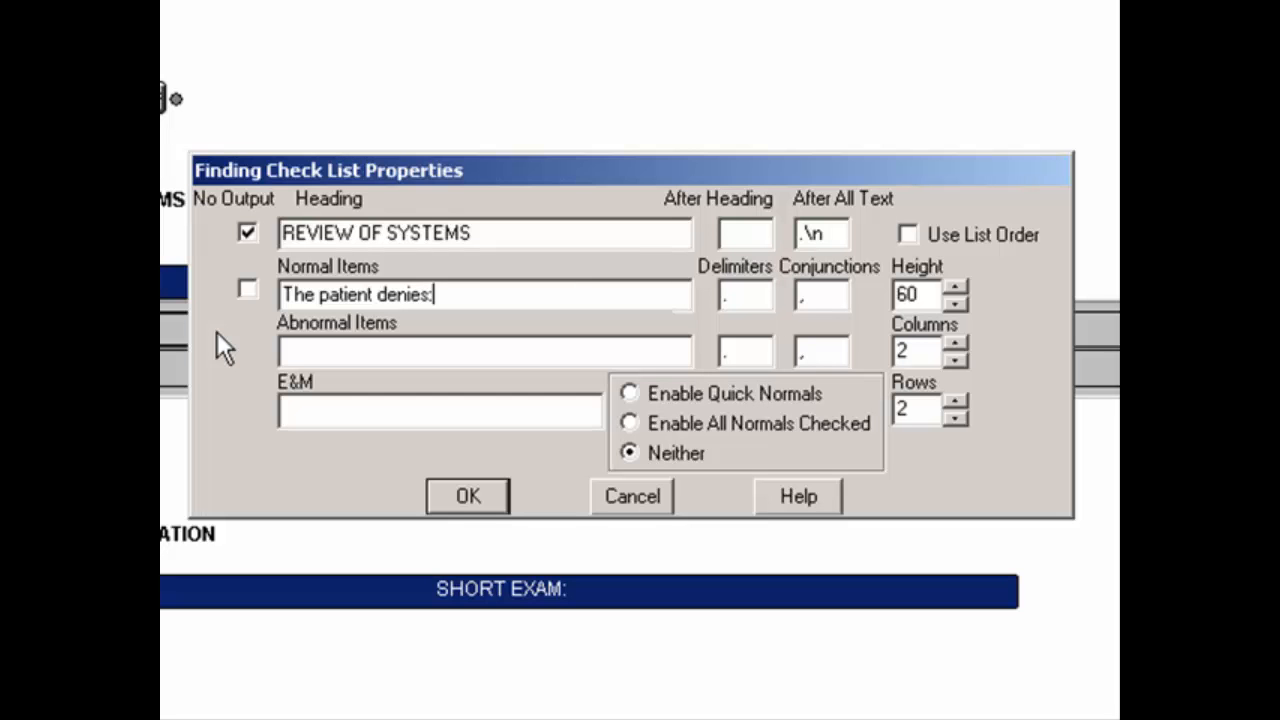
key("BackSpace")
key("BackSpace")
key("BackSpace")
key("BackSpace")
key("BackSpace")
key("BackSpace")
key("BackSpace")
key("BackSpace")
key("BackSpace")
key("BackSpace")
key("BackSpace")
key("BackSpace")
key("BackSpace")
key("BackSpace")
key("BackSpace")
key("BackSpace")
key("BackSpace")
key("BackSpace")
key("BackSpace")
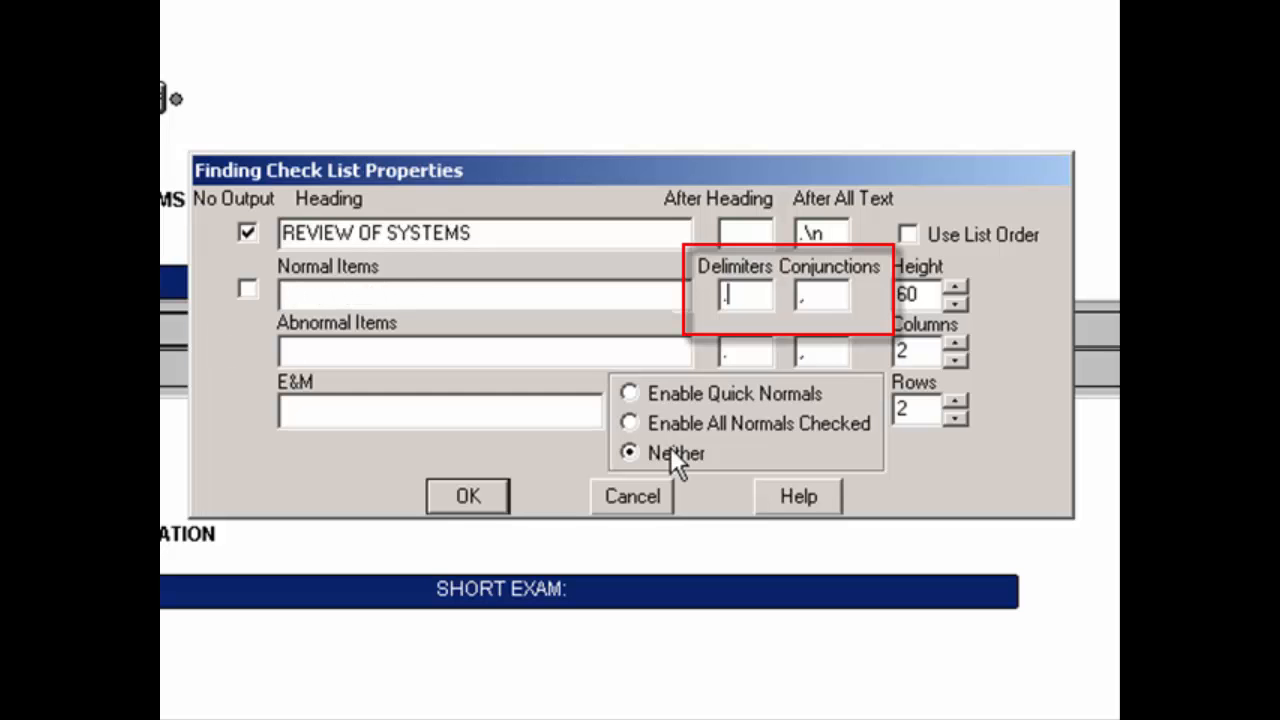
- Set the Normal Items delimiter to ".\r"
key("Tab")
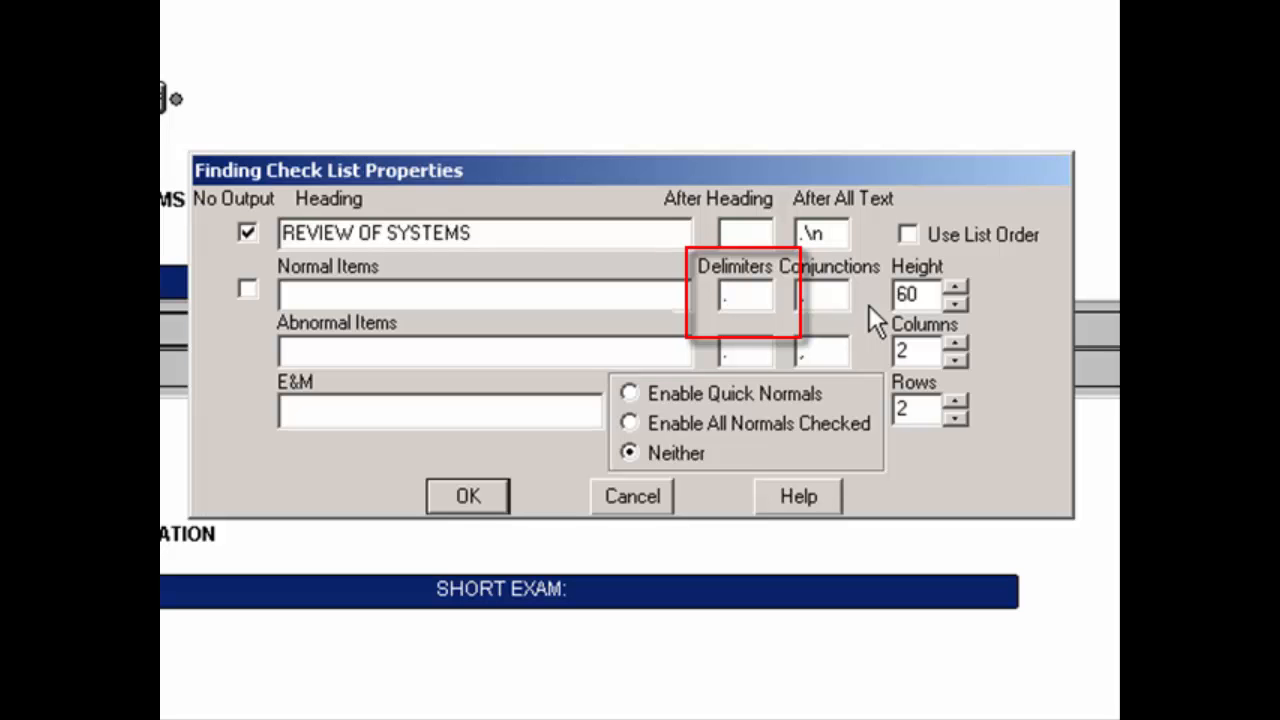
type("\\r")
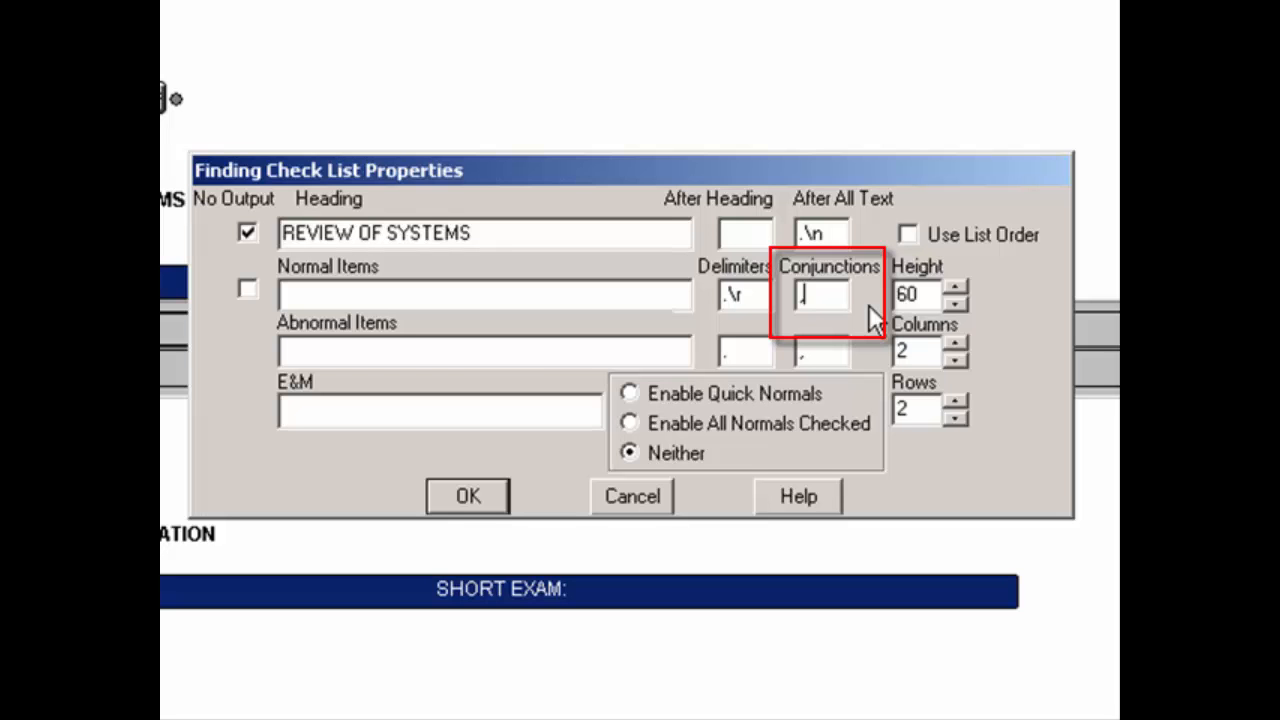
- Set the Normal Items conjunction to ".\r"
key("BackSpace")
type("\\r")
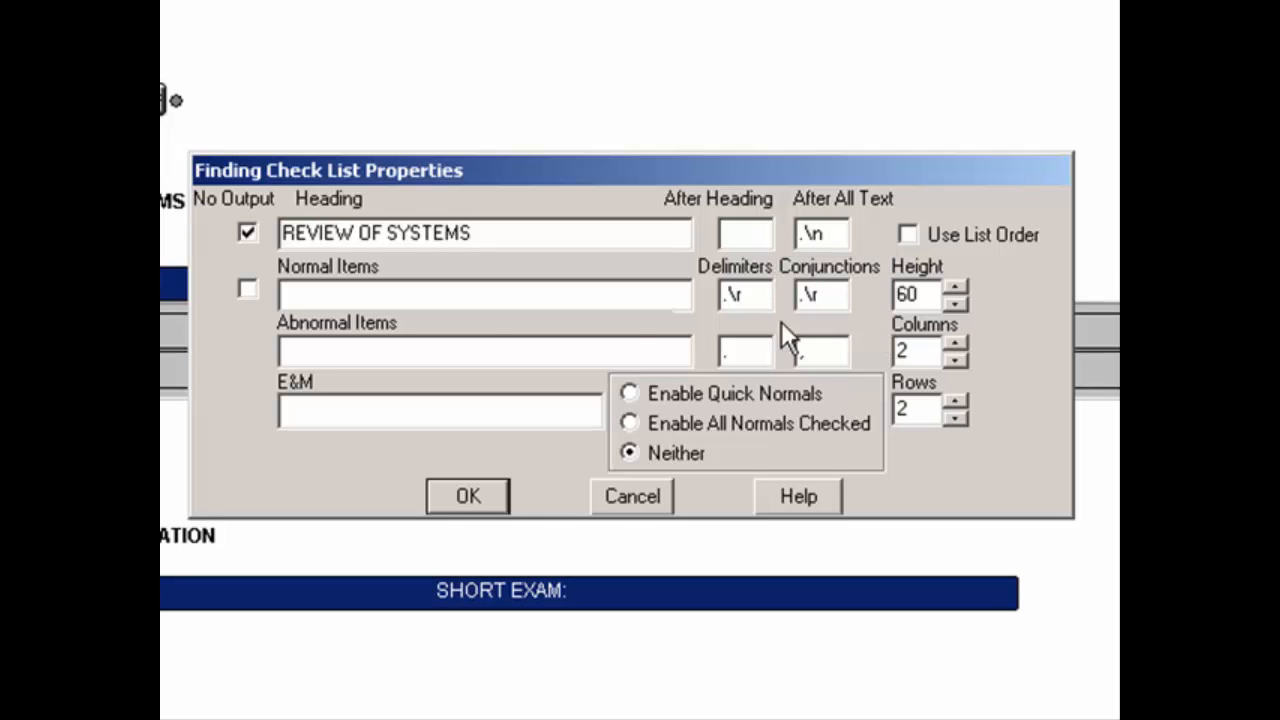
- Try "The patient reports:" as the Abnormal Items lead-in text and clear it again
left_click(306, 346)
type("The patient ")
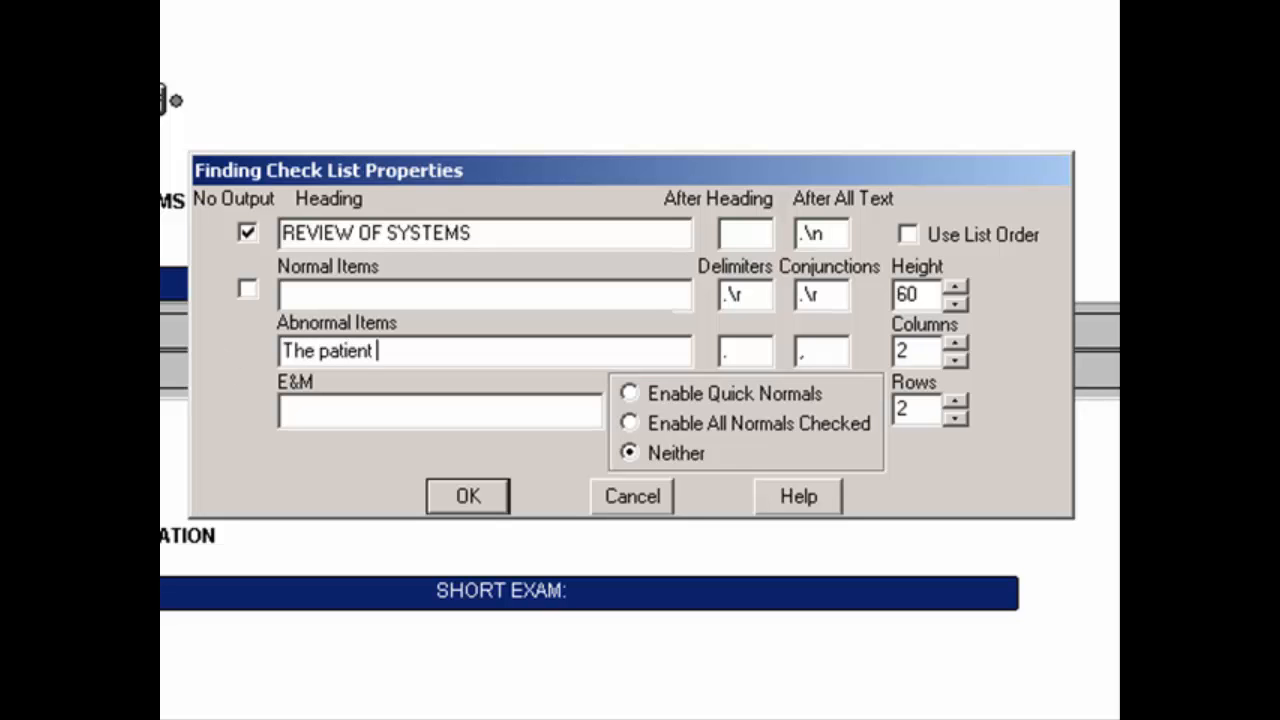
type("reports:")
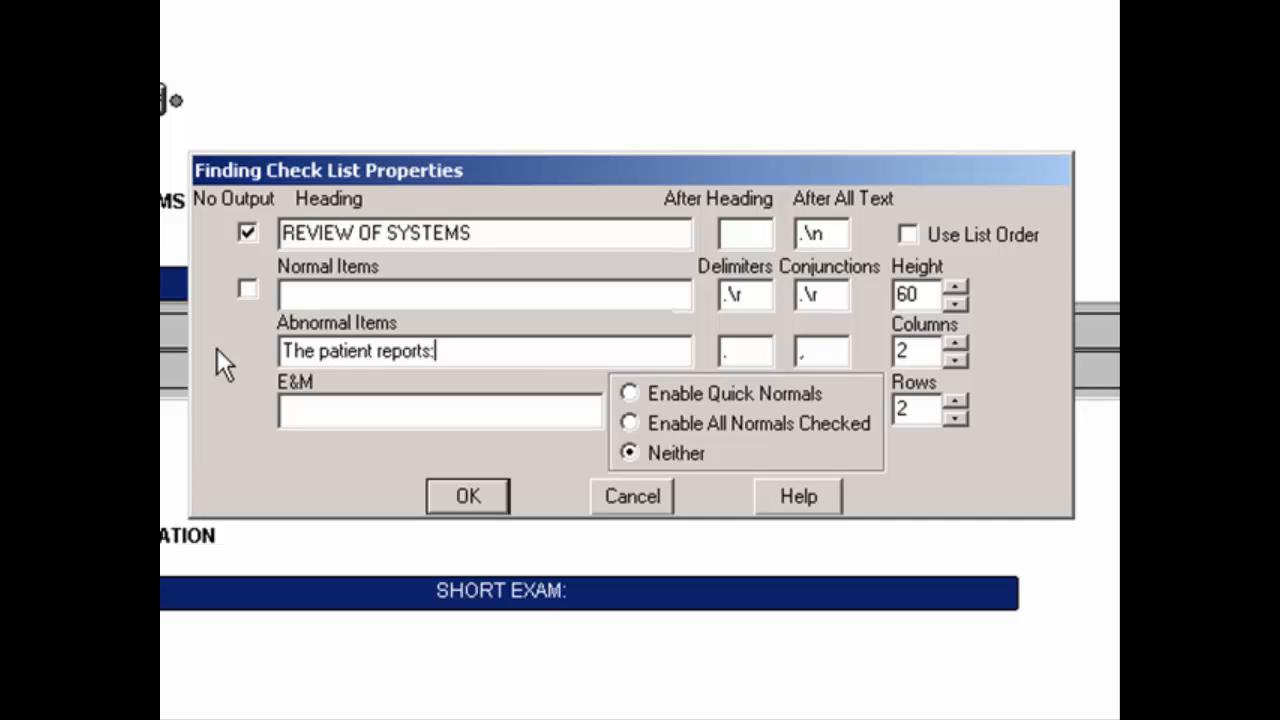
key("BackSpace")
key("BackSpace")
key("BackSpace")
key("BackSpace")
key("BackSpace")
key("BackSpace")
key("BackSpace")
key("BackSpace")
key("BackSpace")
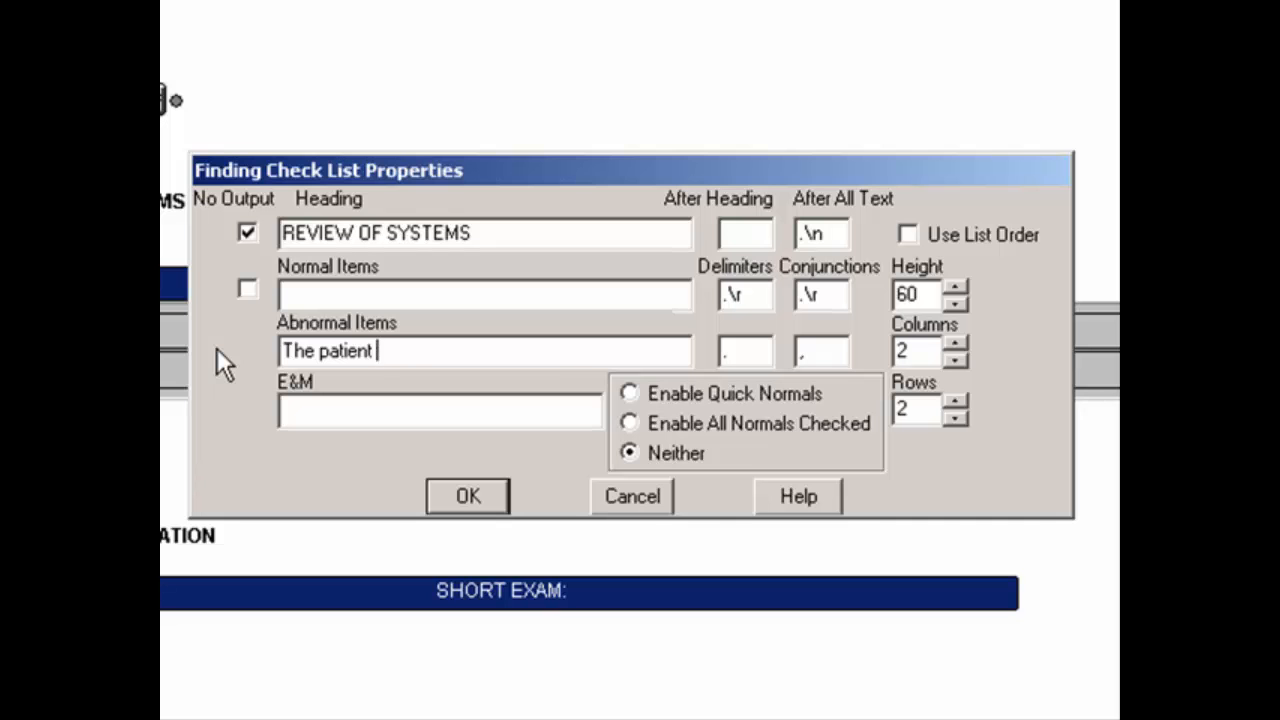
key("BackSpace")
key("BackSpace")
key("BackSpace")
key("BackSpace")
key("BackSpace")
key("BackSpace")
key("BackSpace")
key("BackSpace")
key("BackSpace")
key("BackSpace")
key("BackSpace")
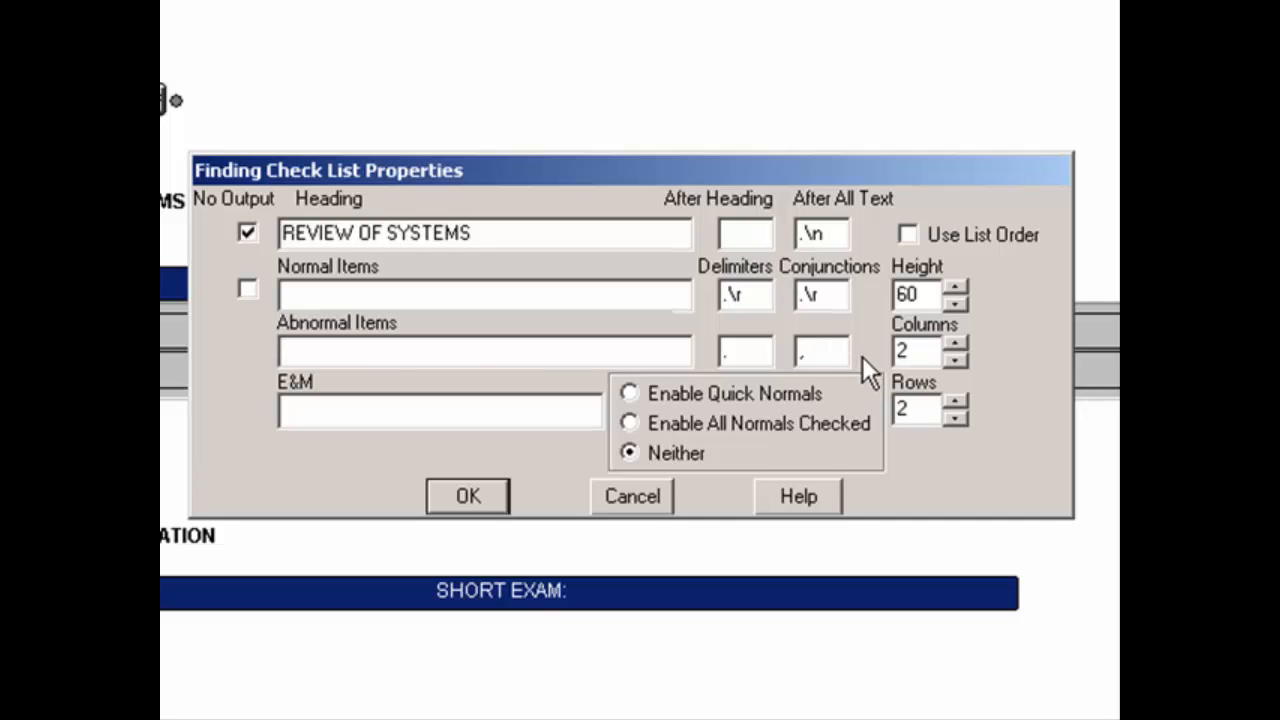
- Set both the delimiter and the conjunction of the Abnormal Items to ".\r"
key("Tab")
type(".")
key("Tab")
type(".")
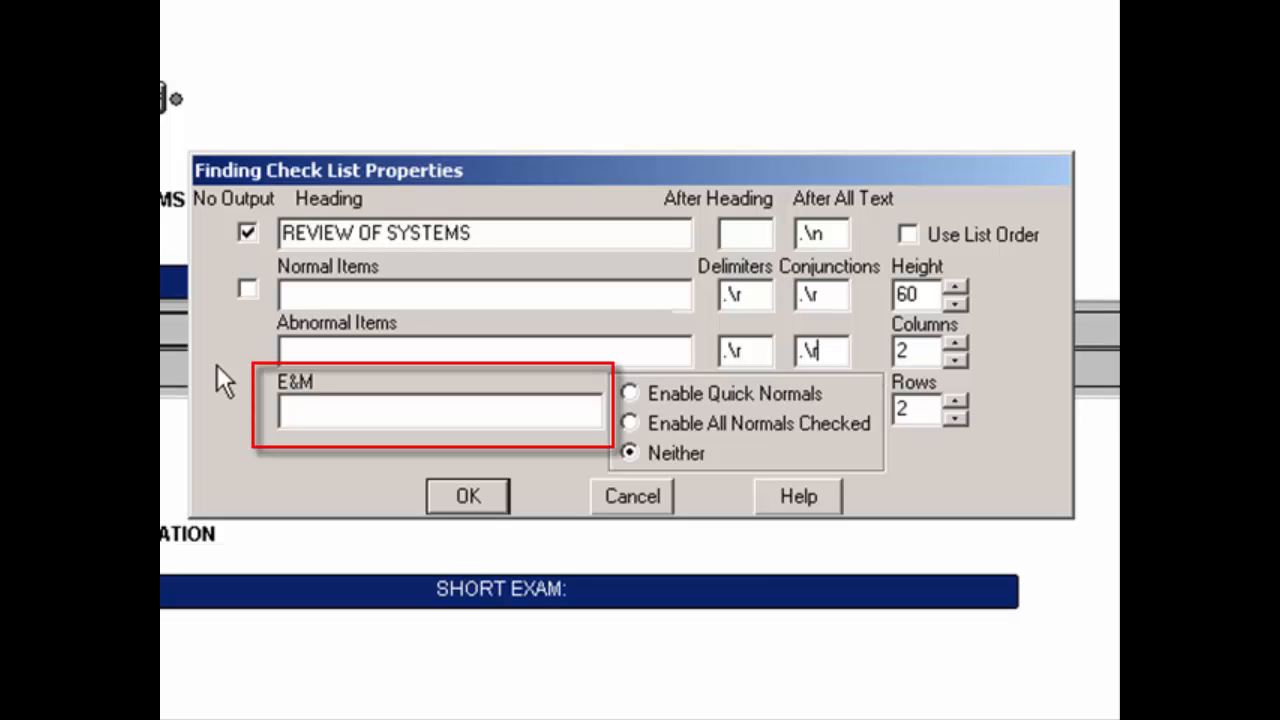
- Choose Enable All Normals Checked and give the checklist 3 columns and 6 rows, leaving E&M empty
left_click(284, 410)
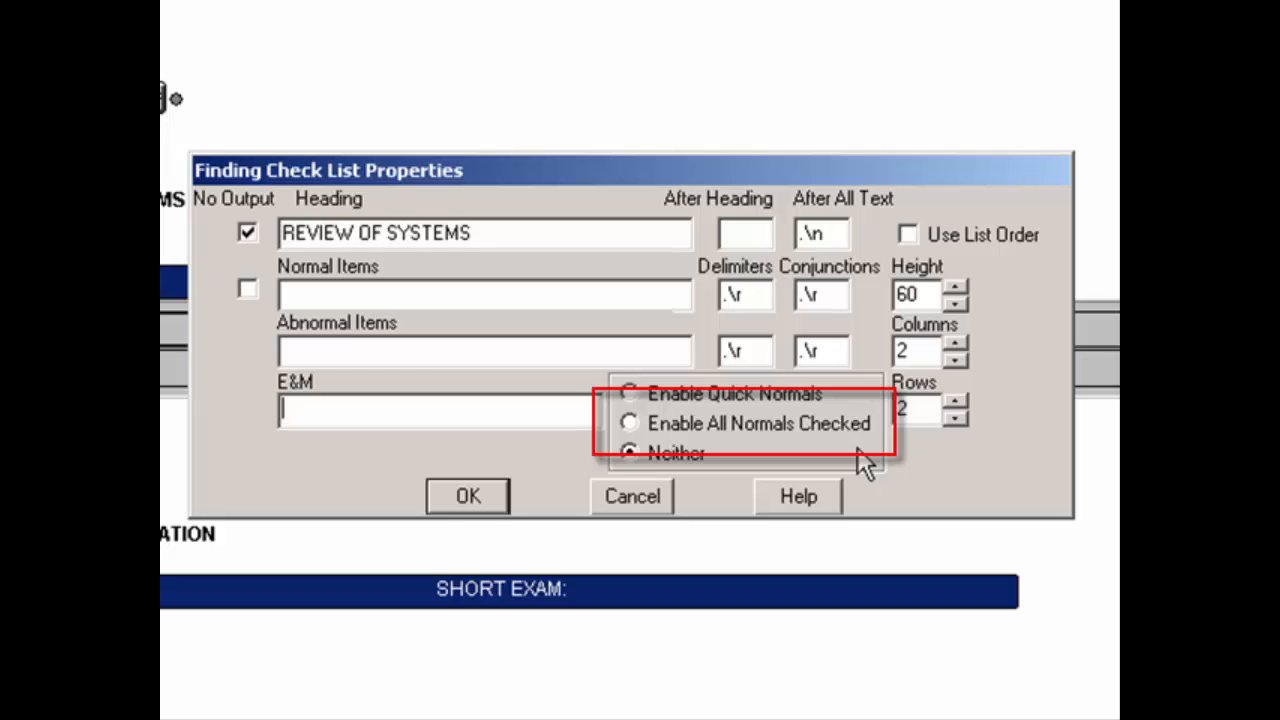
left_click(634, 420)
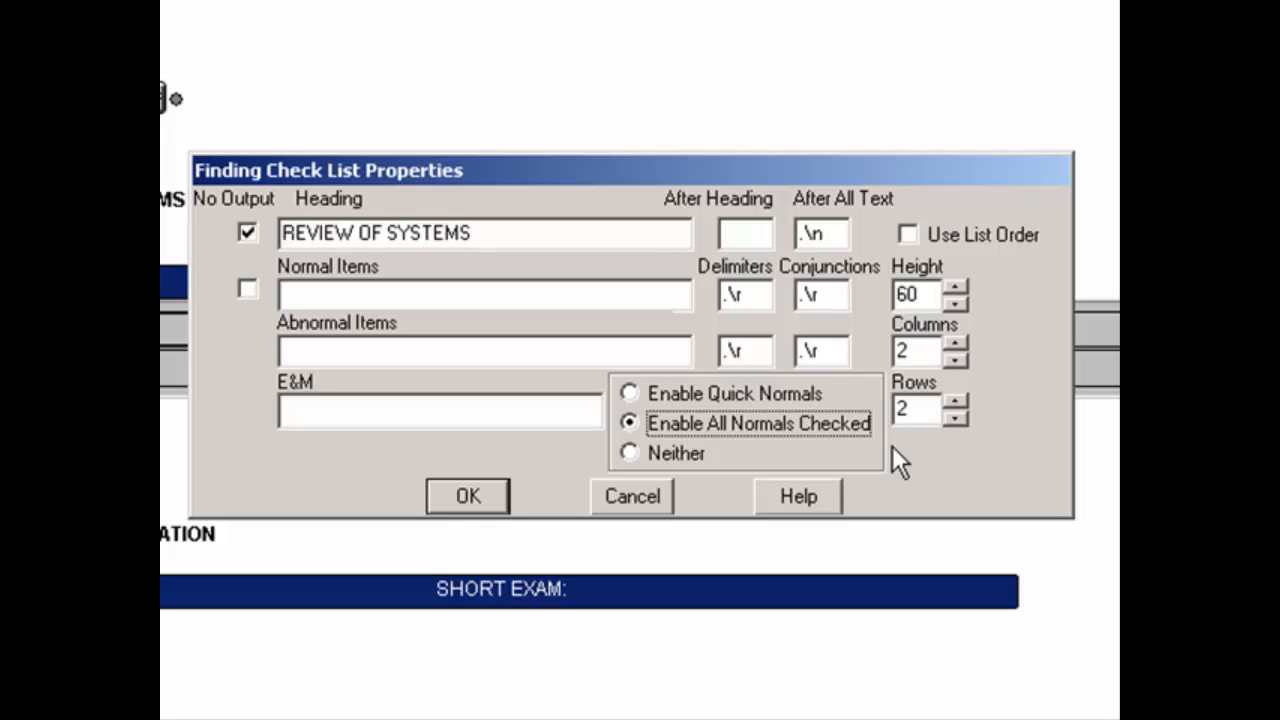
left_click(956, 344)
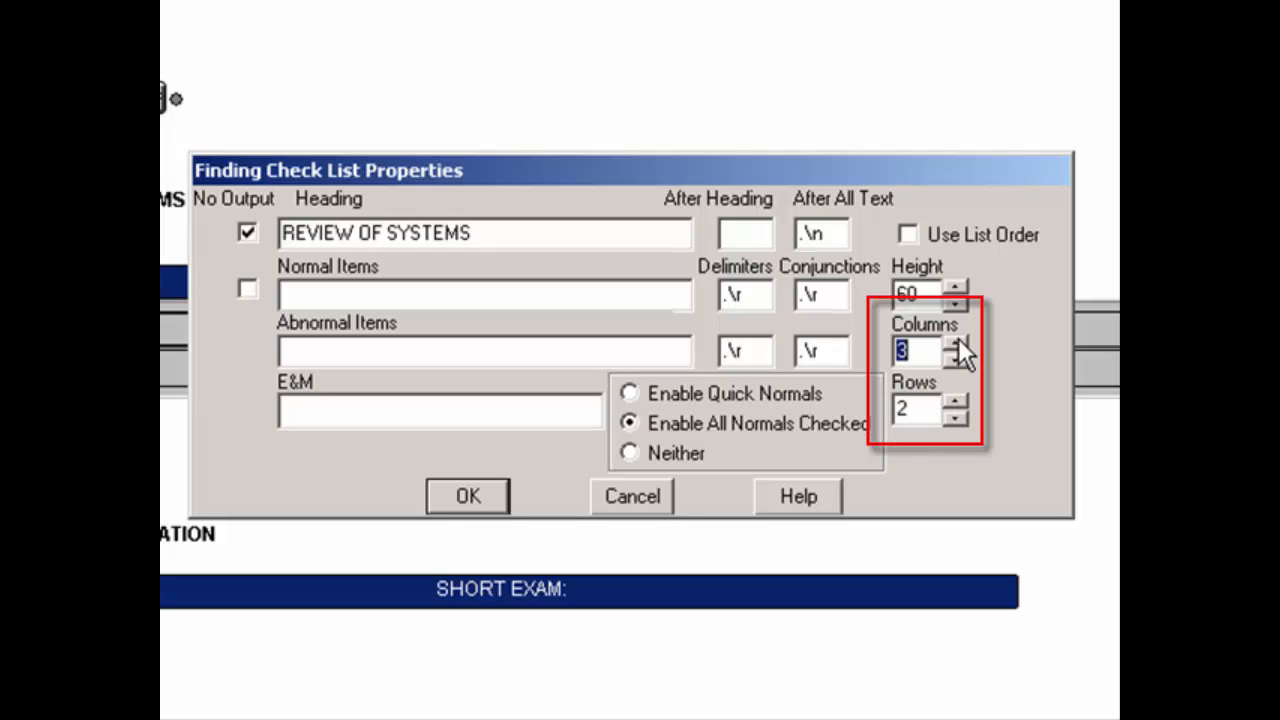
left_click(958, 407)
left_click(958, 407)
left_click(958, 407)
left_click(958, 407)
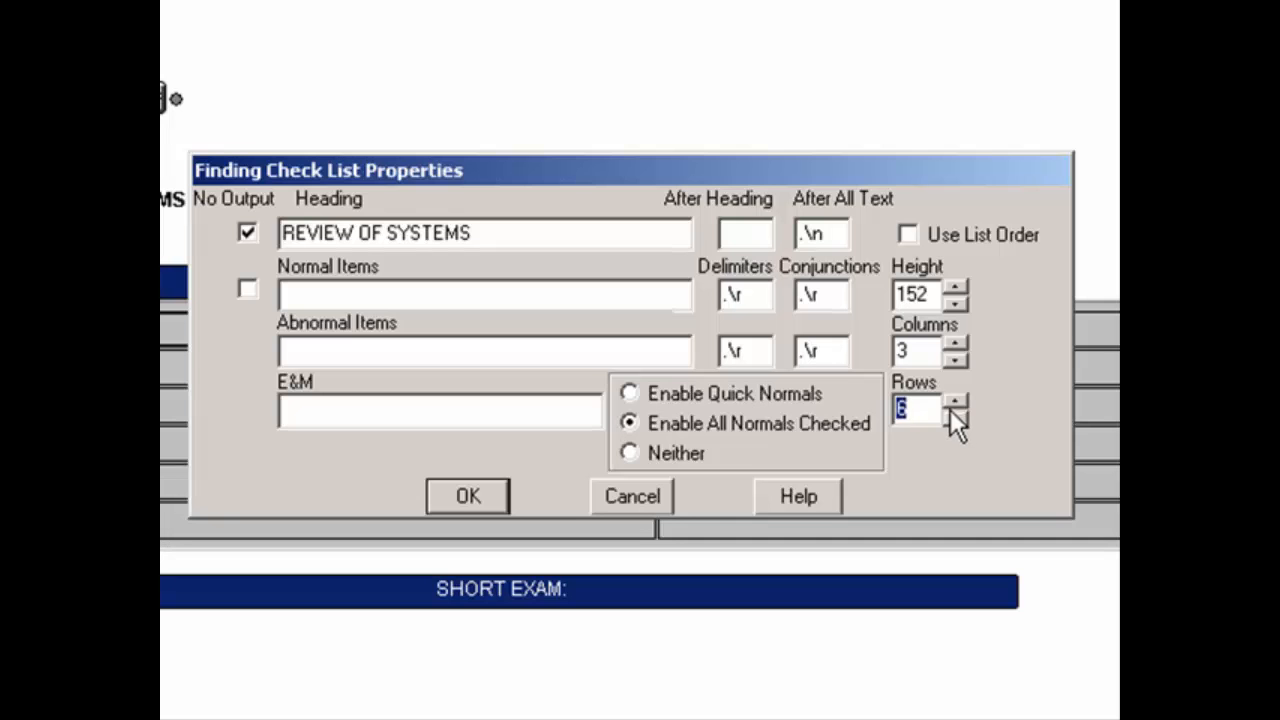
left_click(928, 409)
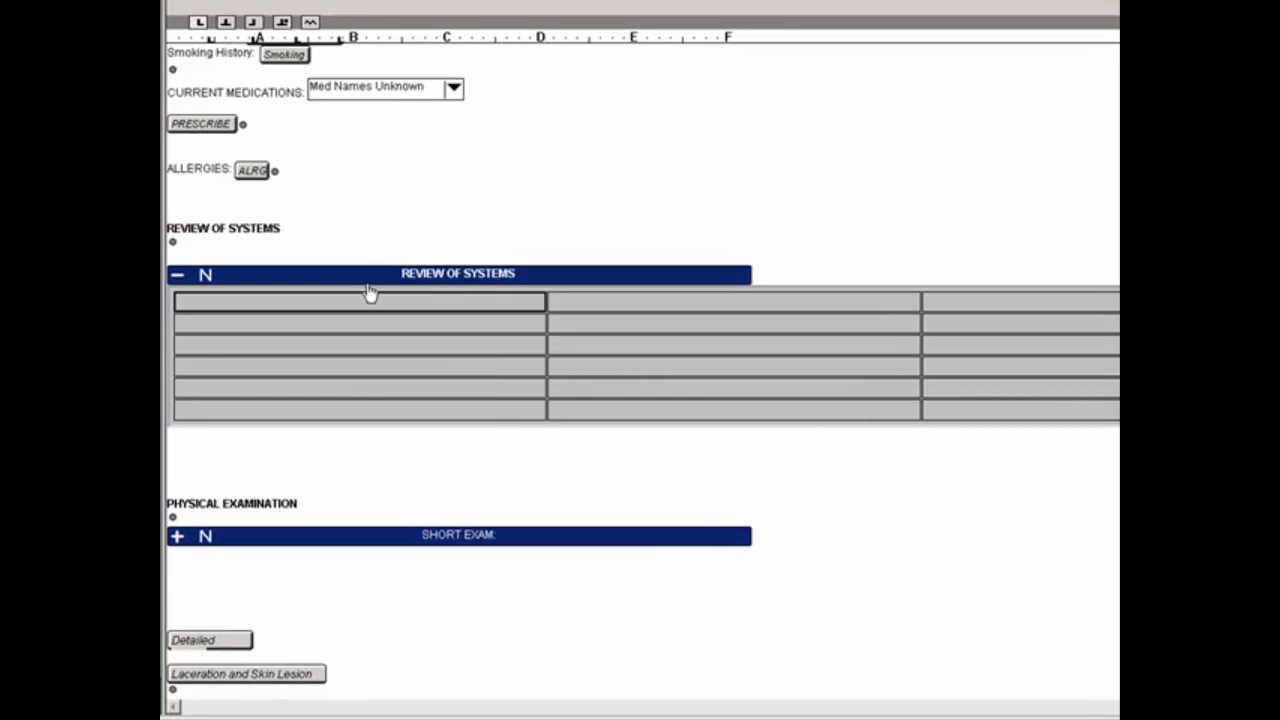
- Insert a finding with the heading "Eyes" in the first cell of the Review of Systems checklist
right_click(372, 307)
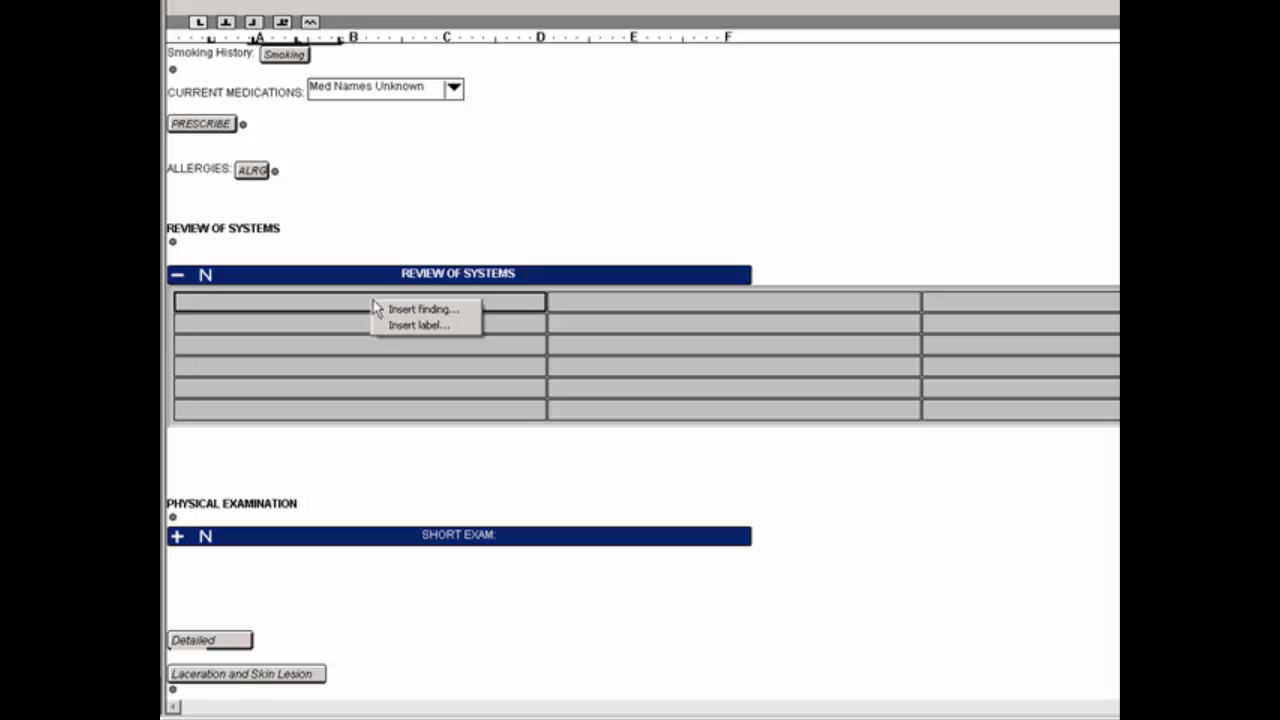
left_click(398, 312)
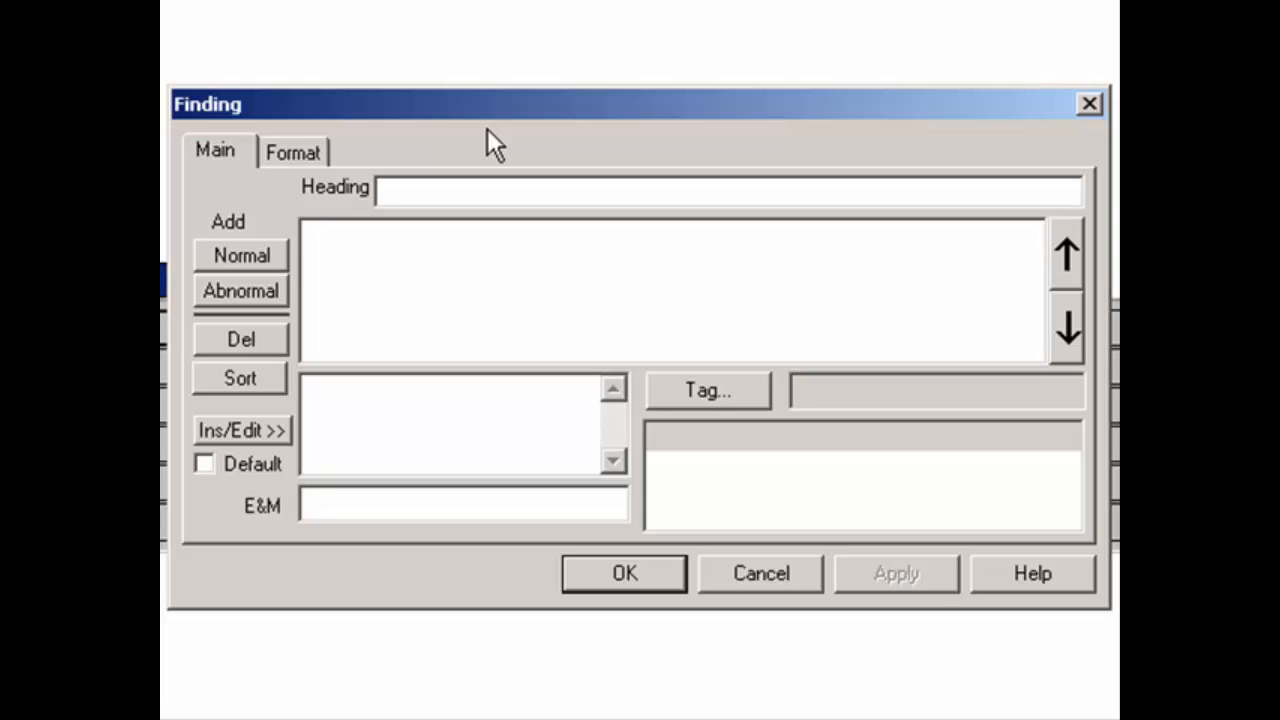
type("Eyes")
- Add the normal finding "EYES - The patient denies any visual changes, eye disease/injury, and blurred/double vision"
left_click(252, 251)
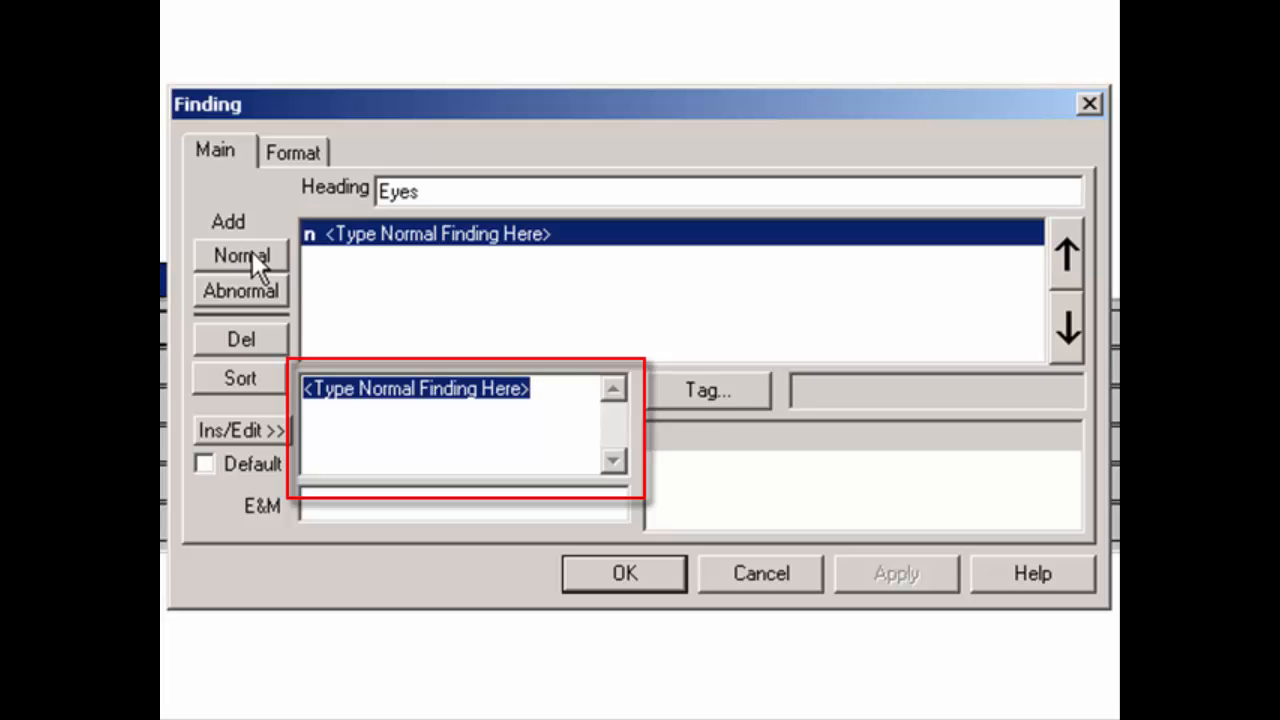
type("EYES - The pati")
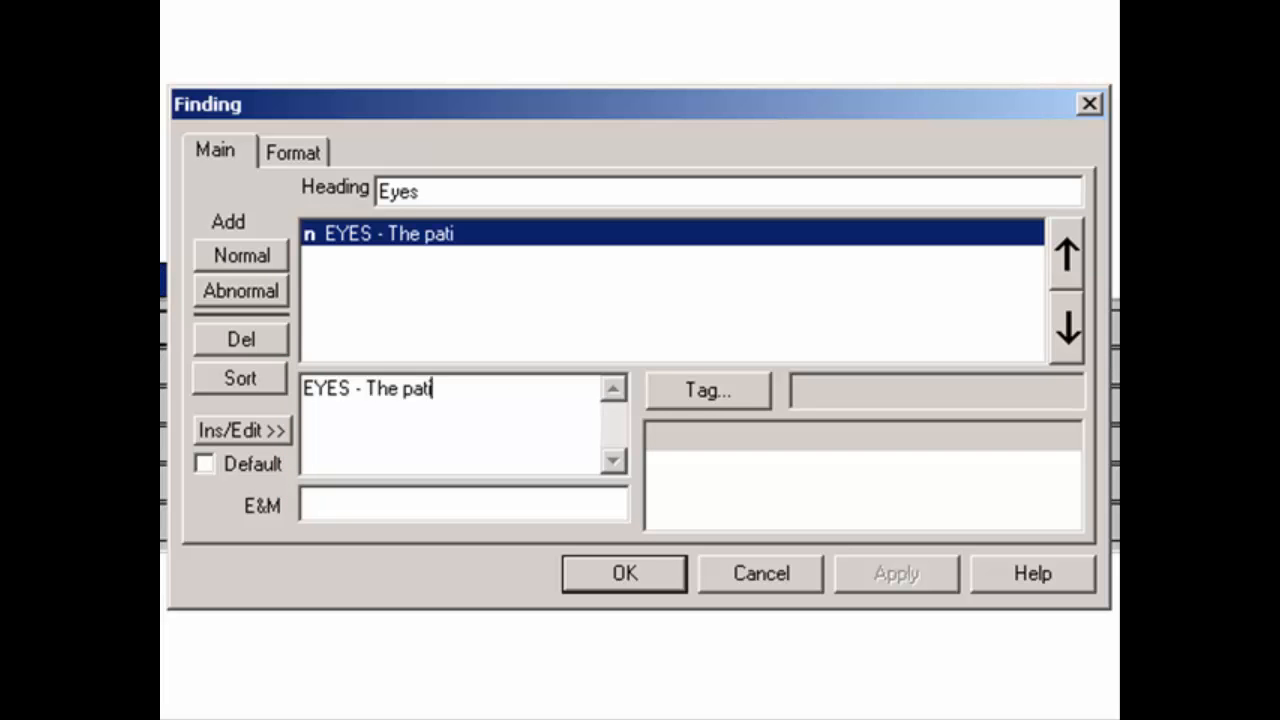
type("ent denies any vis")
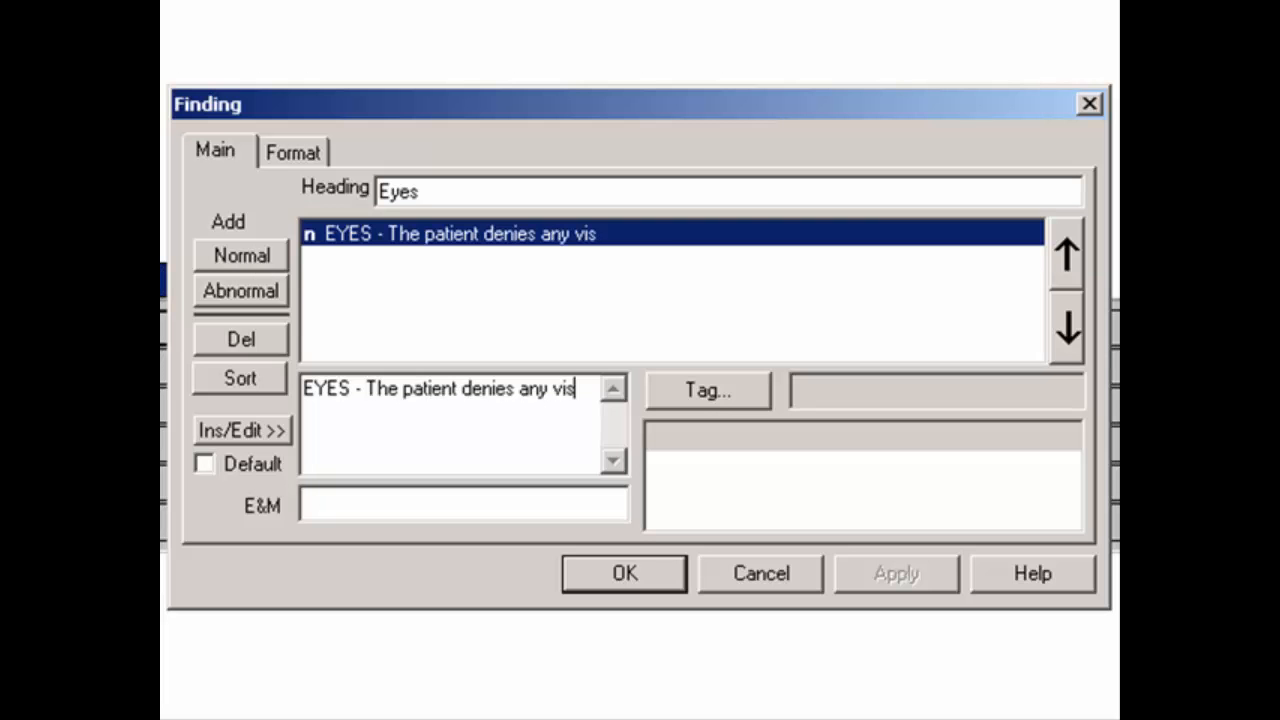
type("ual changes, eye disease")
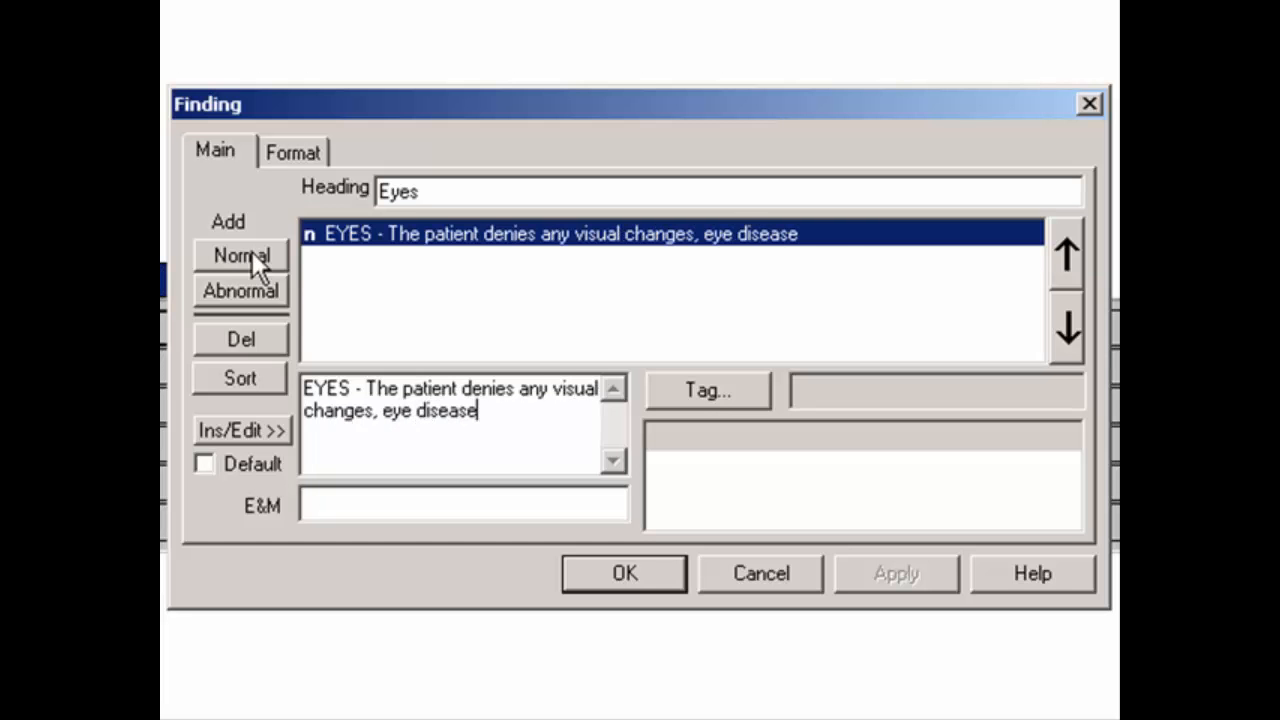
type("/injury, and blurred/double vis")
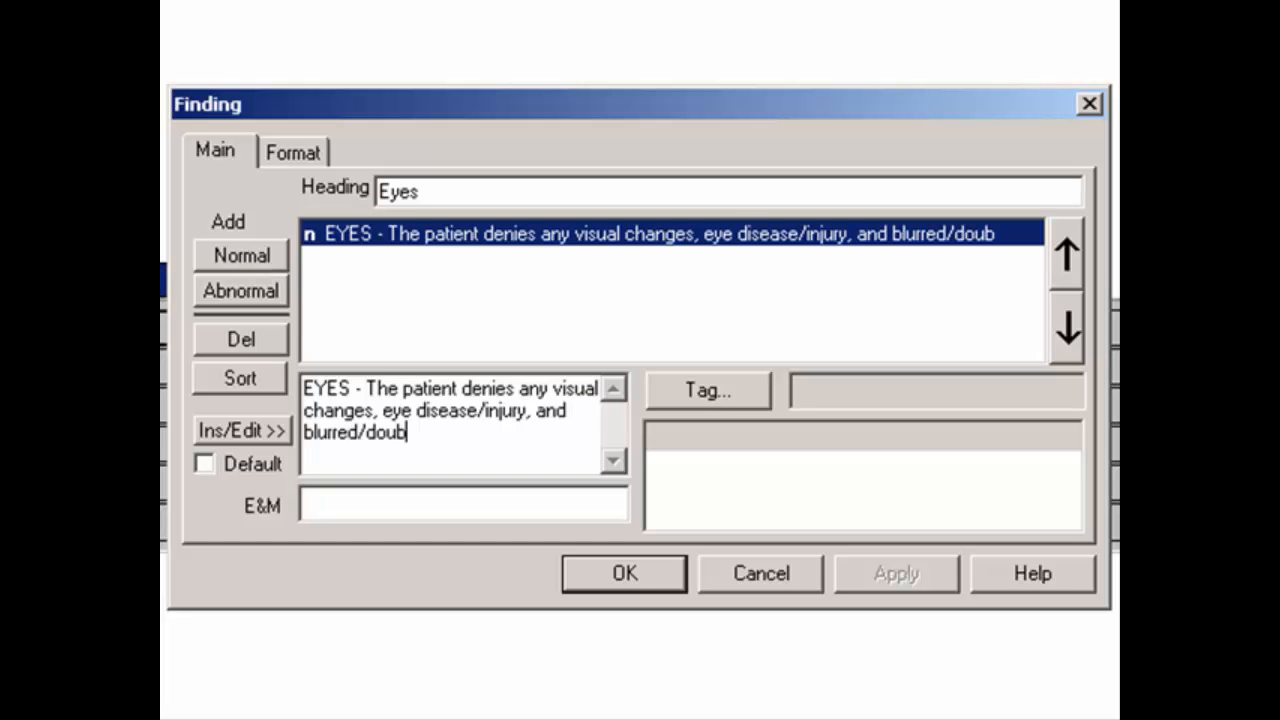
type("ion")
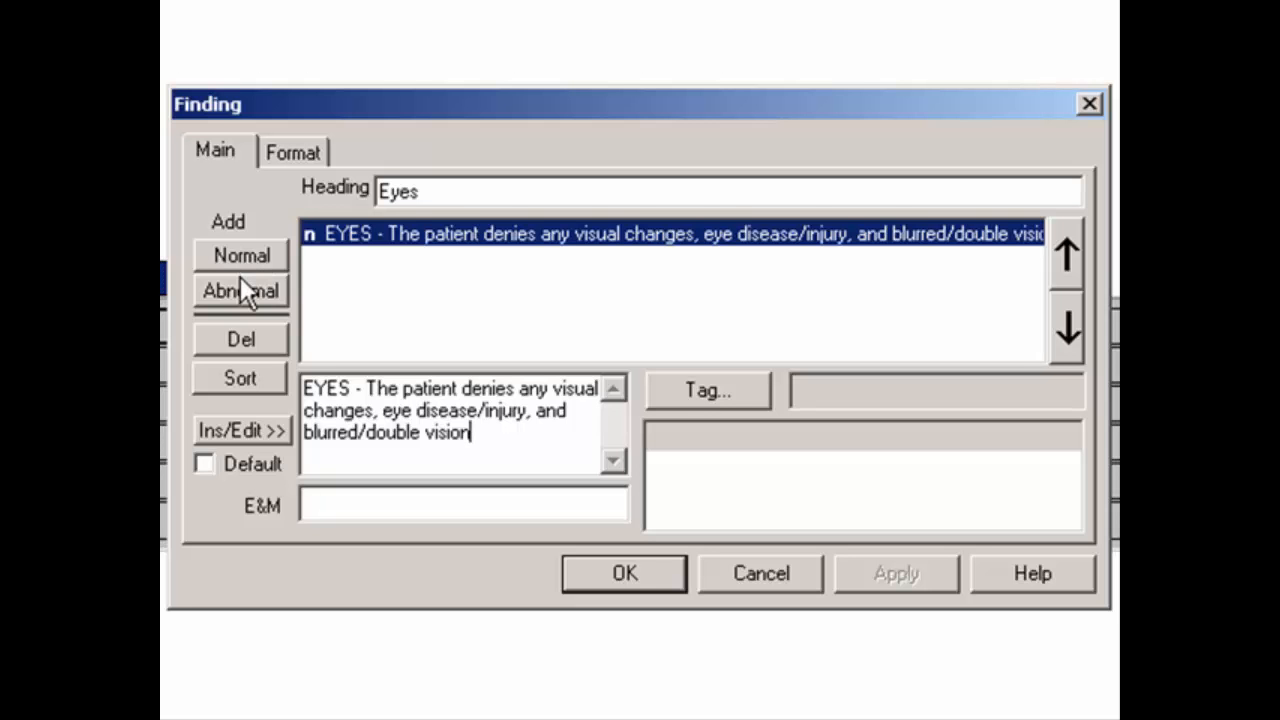
- Add an abnormal finding to Eyes that begins "EYES - The patient reports"
left_click(238, 288)
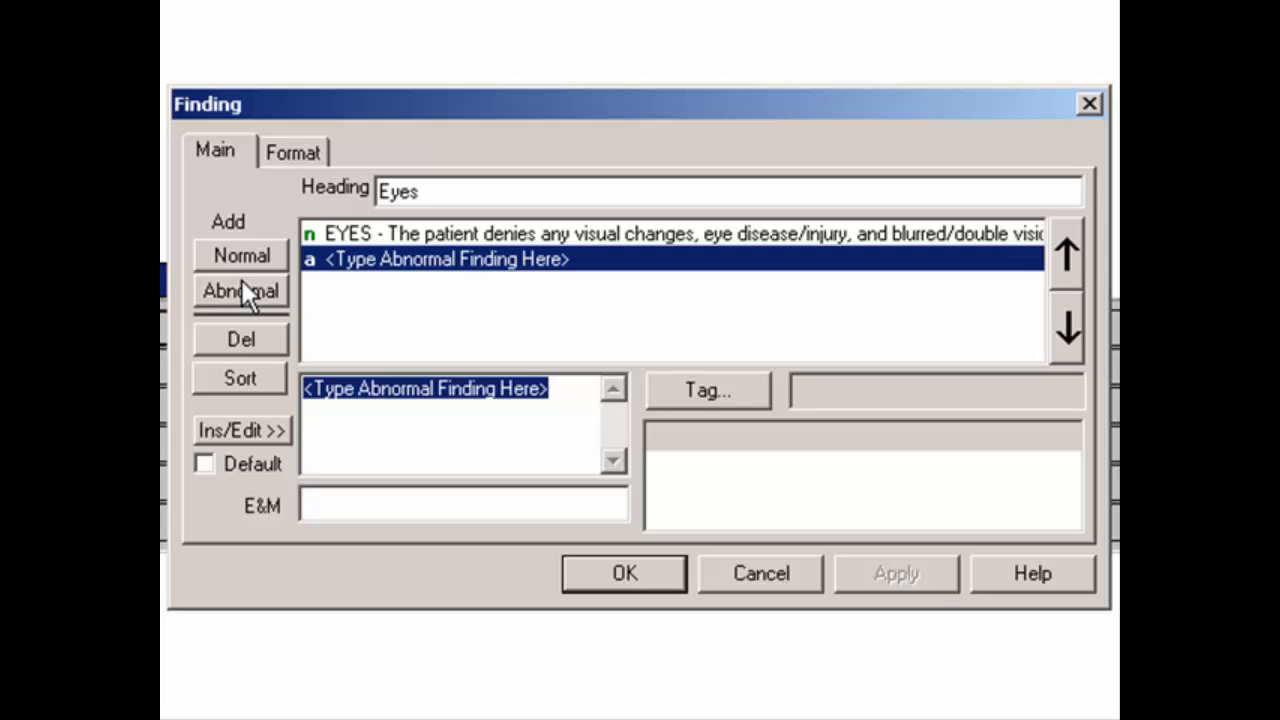
type("EYES - The")
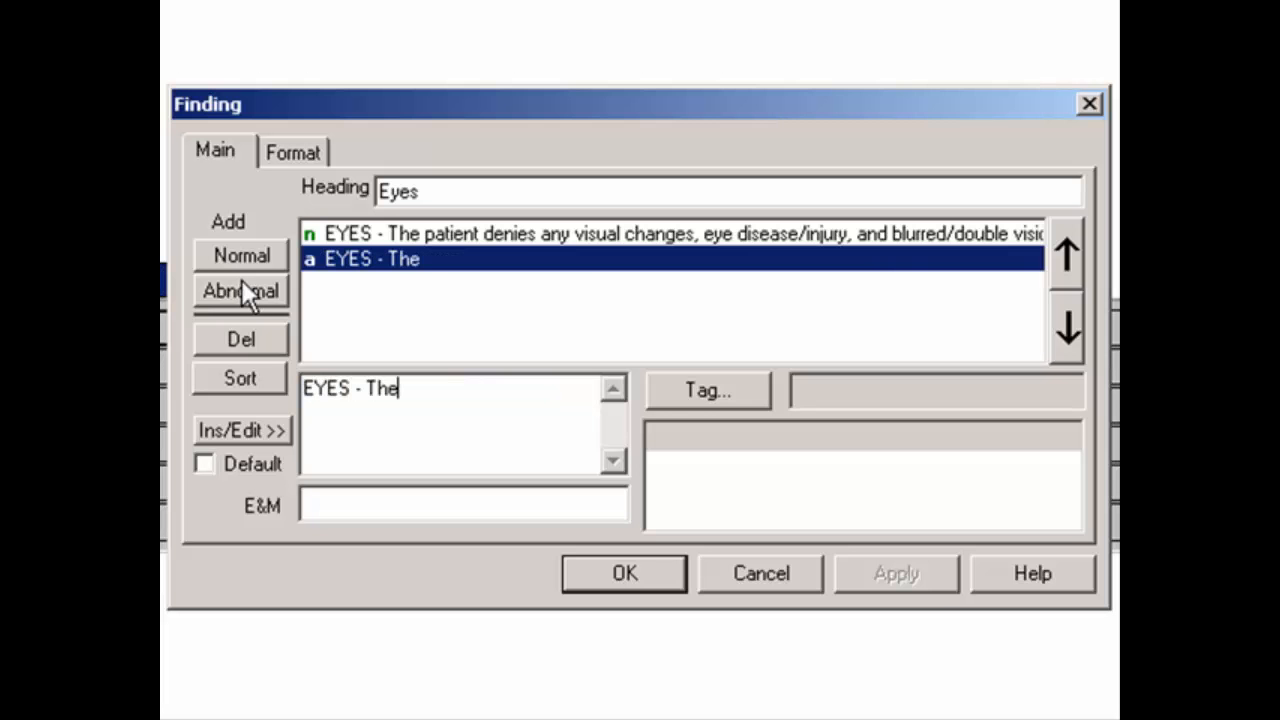
type(" patient reports")
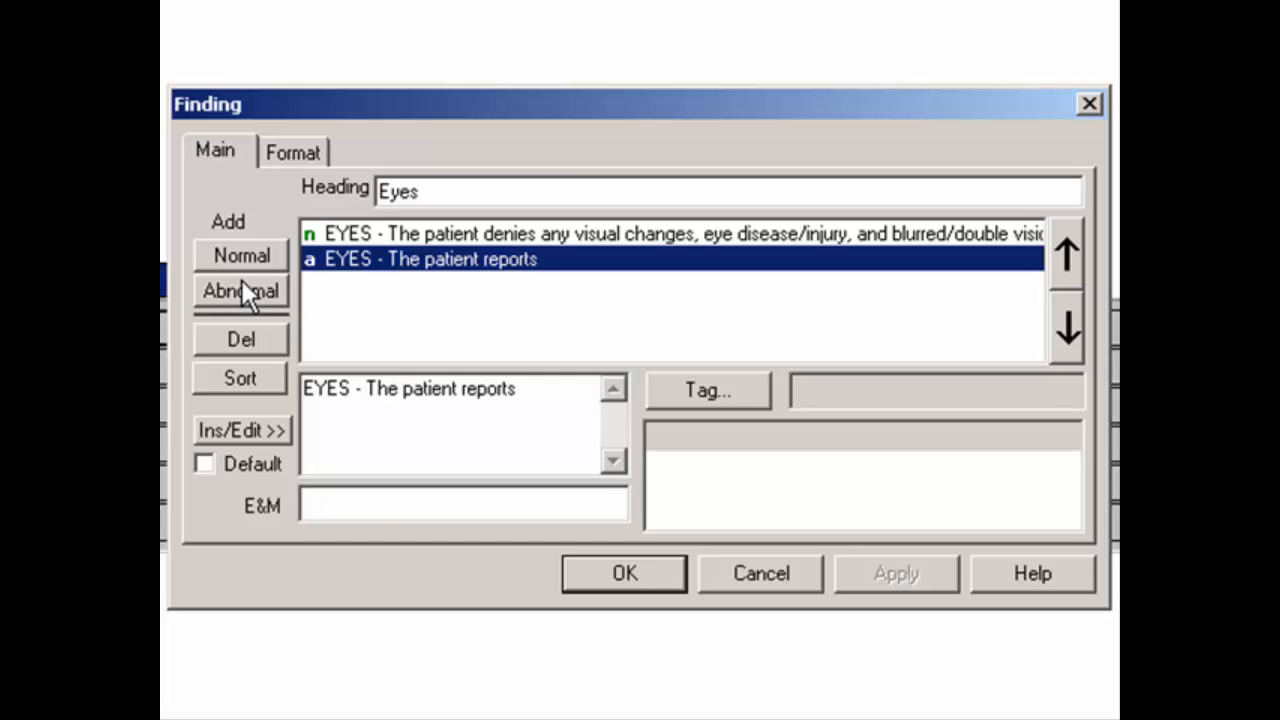
- Create a follow-up question with list label "symptoms" and eye-symptom items including "double vision", "scotoma", "visual blurring", "infection" and "itching"
left_click(251, 434)
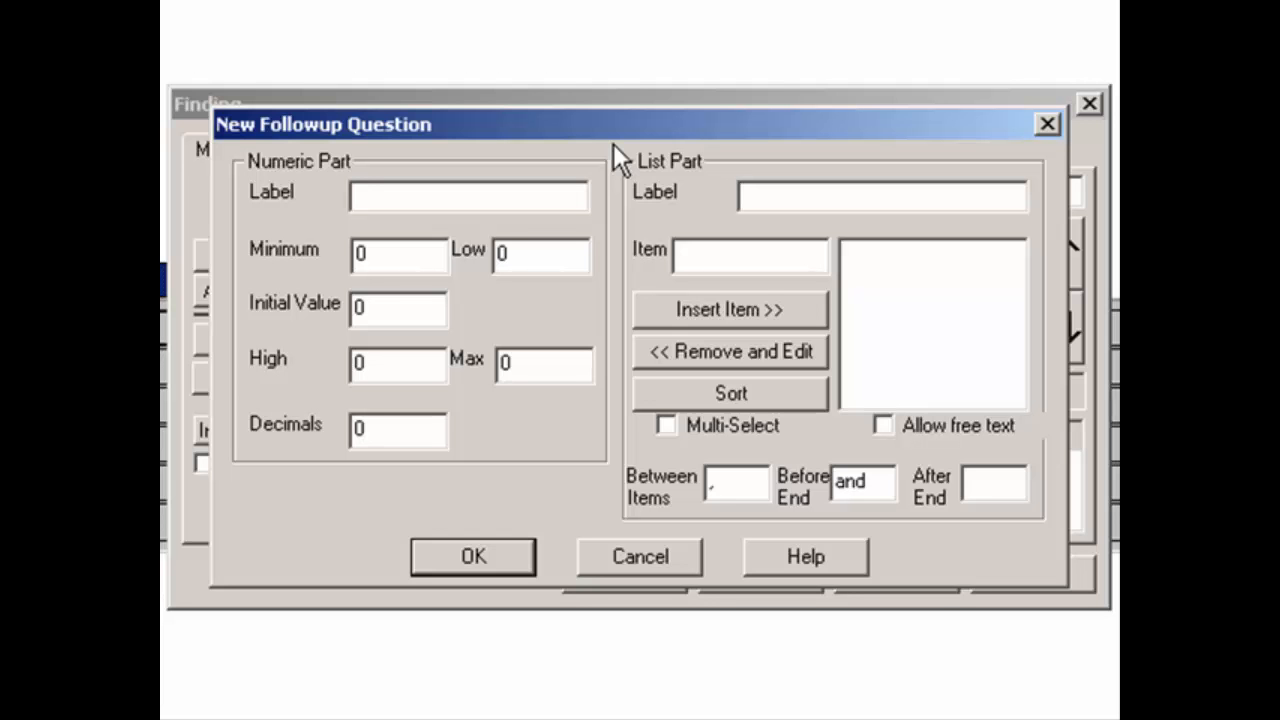
left_click(764, 193)
type("symptoms")
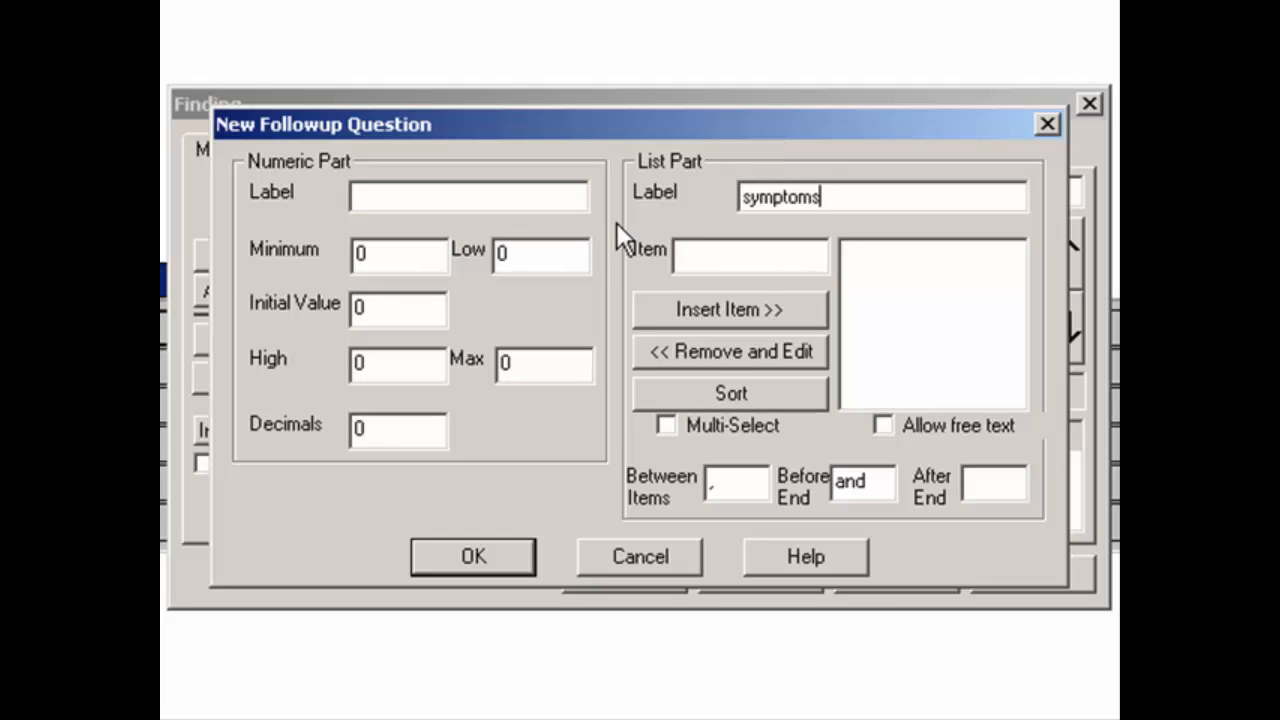
left_click(705, 251)
type("double vision")
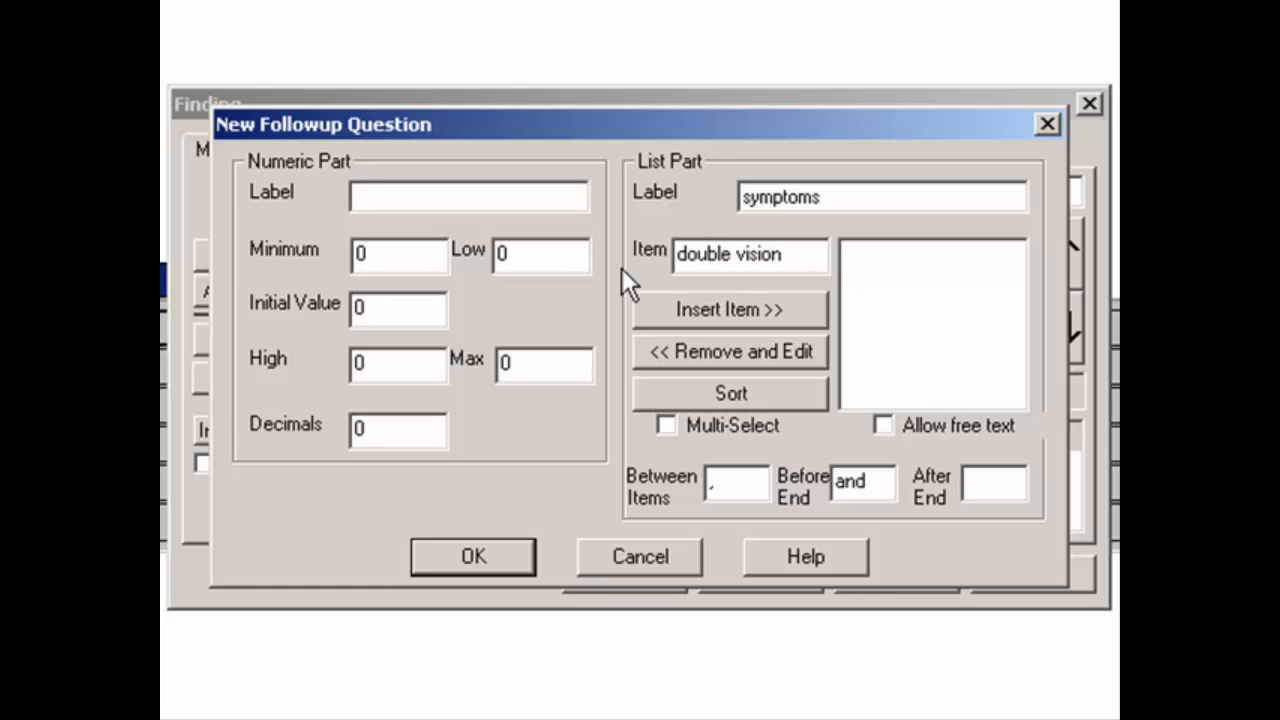
left_click(660, 305)
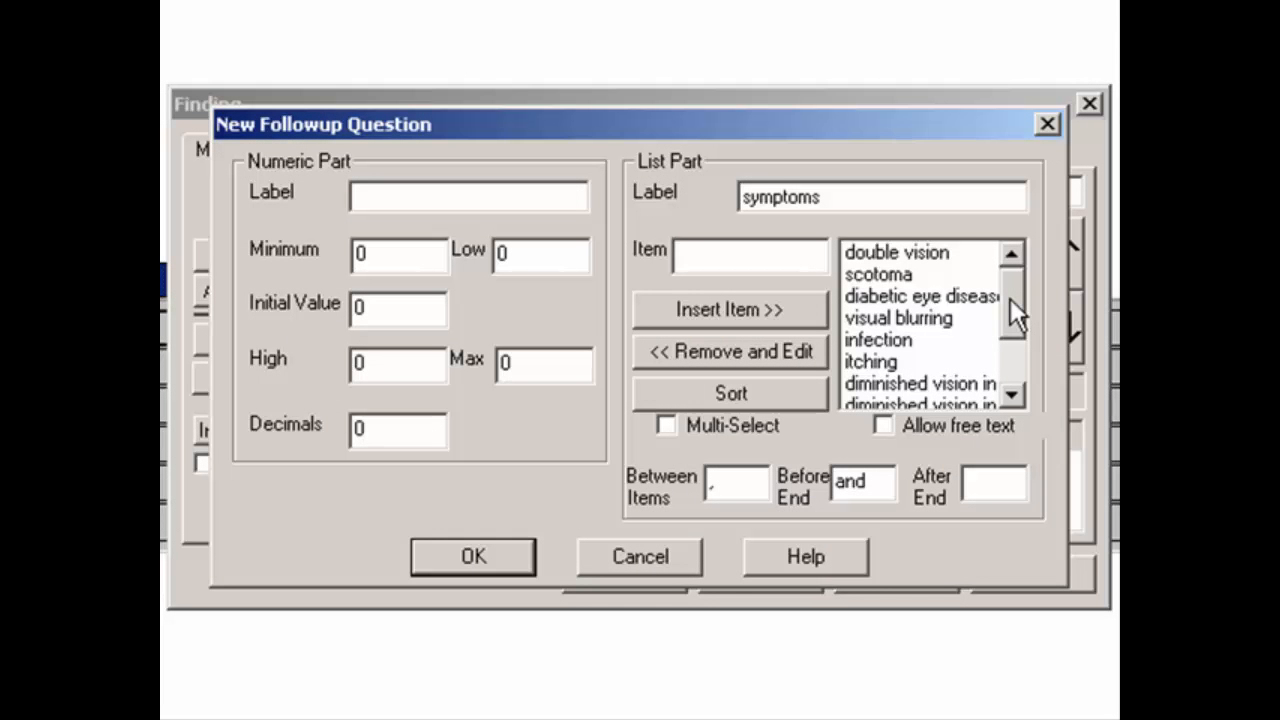
- Take "double vision" out of the symptoms list for editing, reinsert it, and clear the item entry
left_click(922, 254)
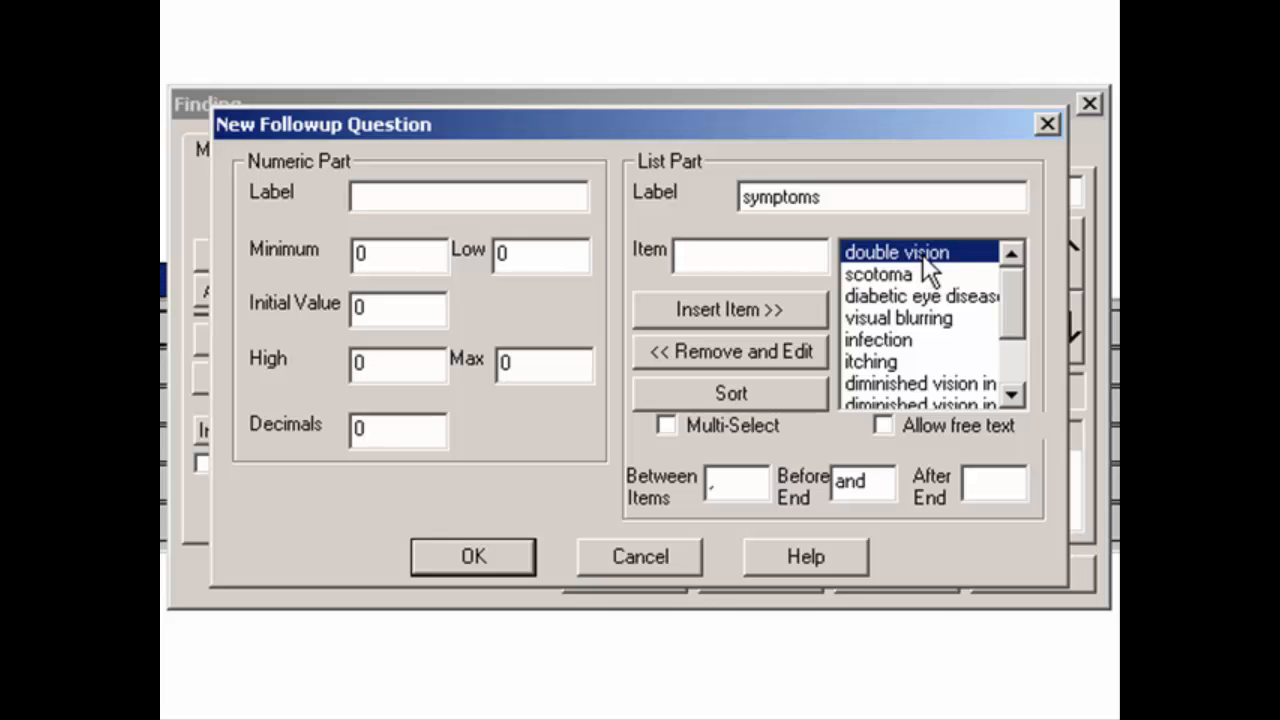
left_click(764, 360)
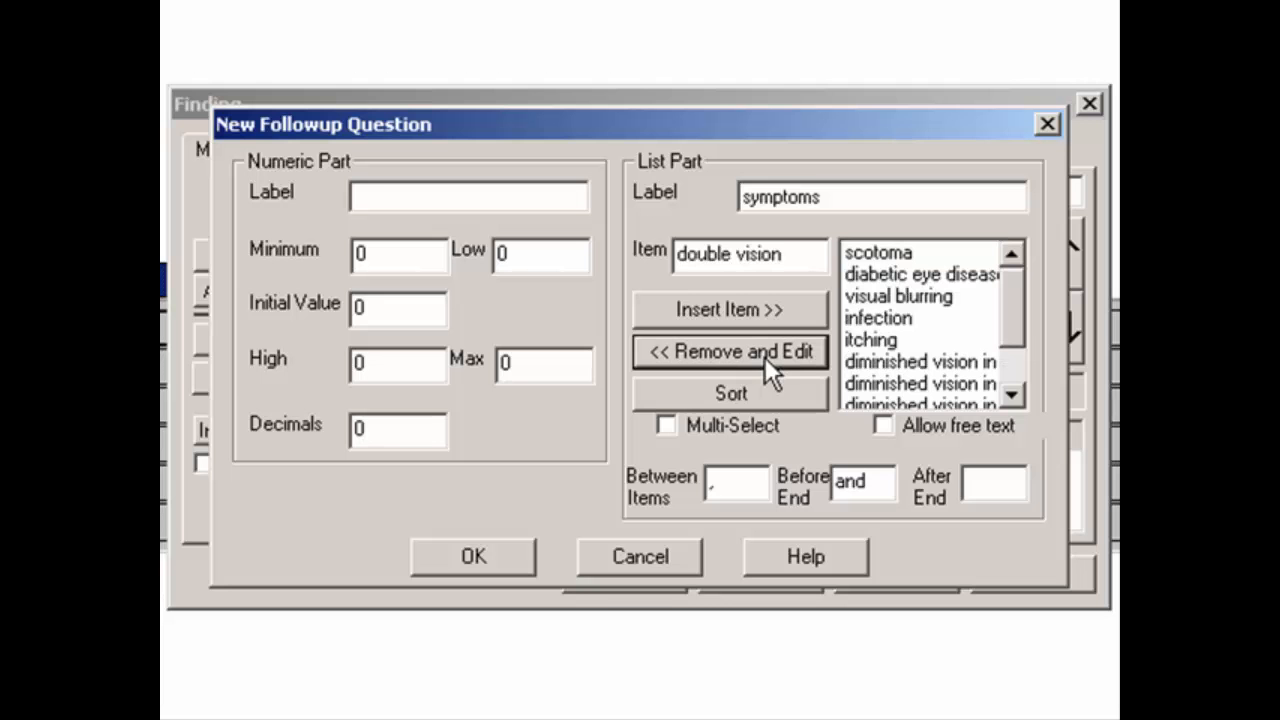
left_click(759, 316)
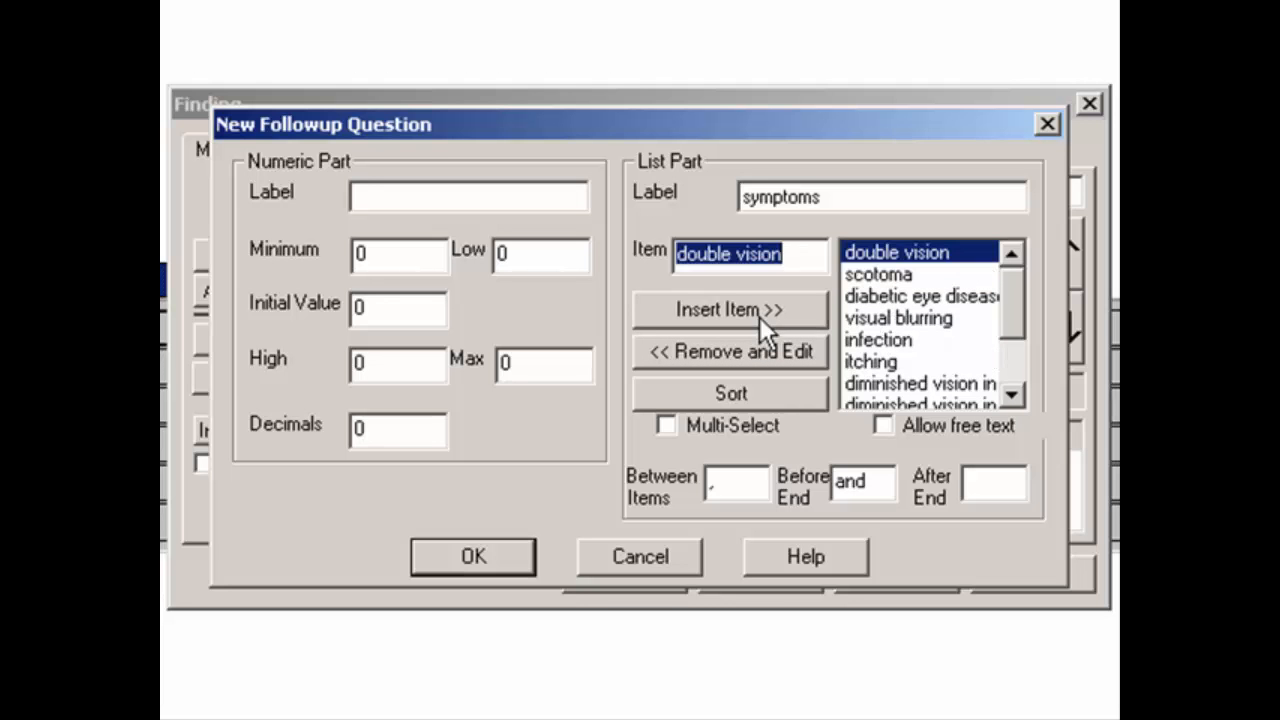
key("Delete")
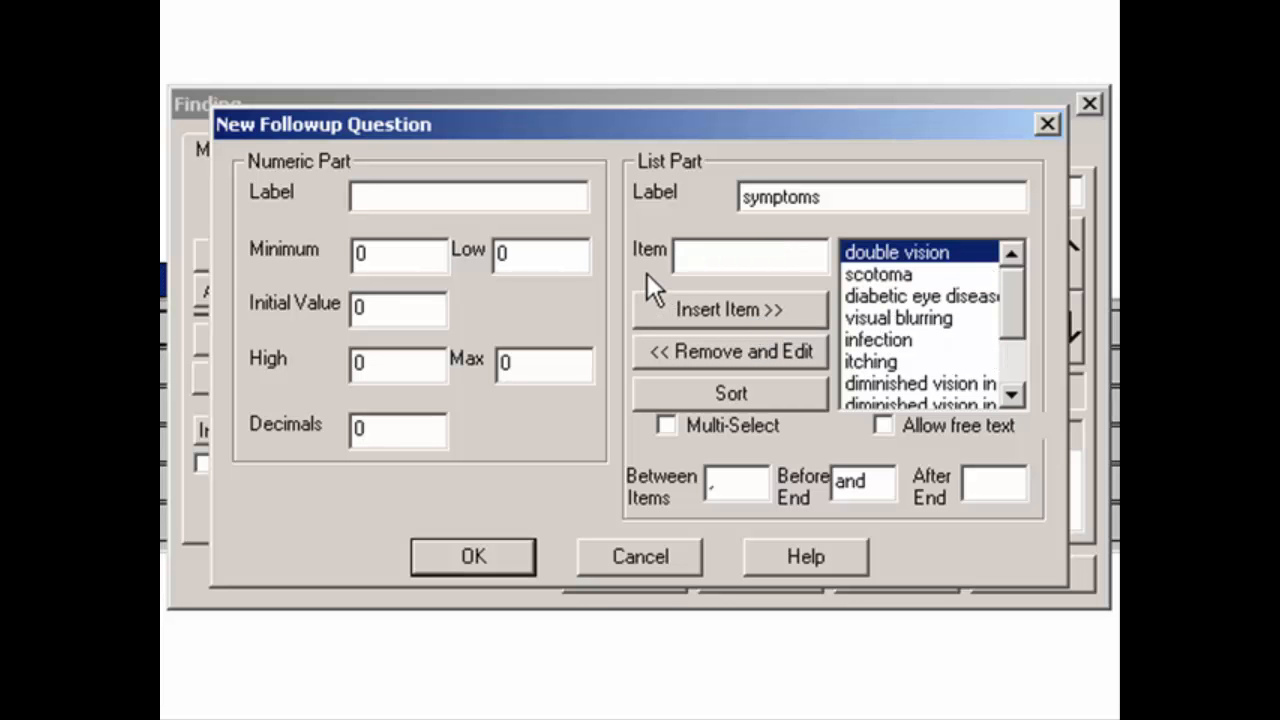
- Sort the symptoms list, enable Multi-Select, and insert the question into the abnormal Eyes finding
left_click(645, 391)
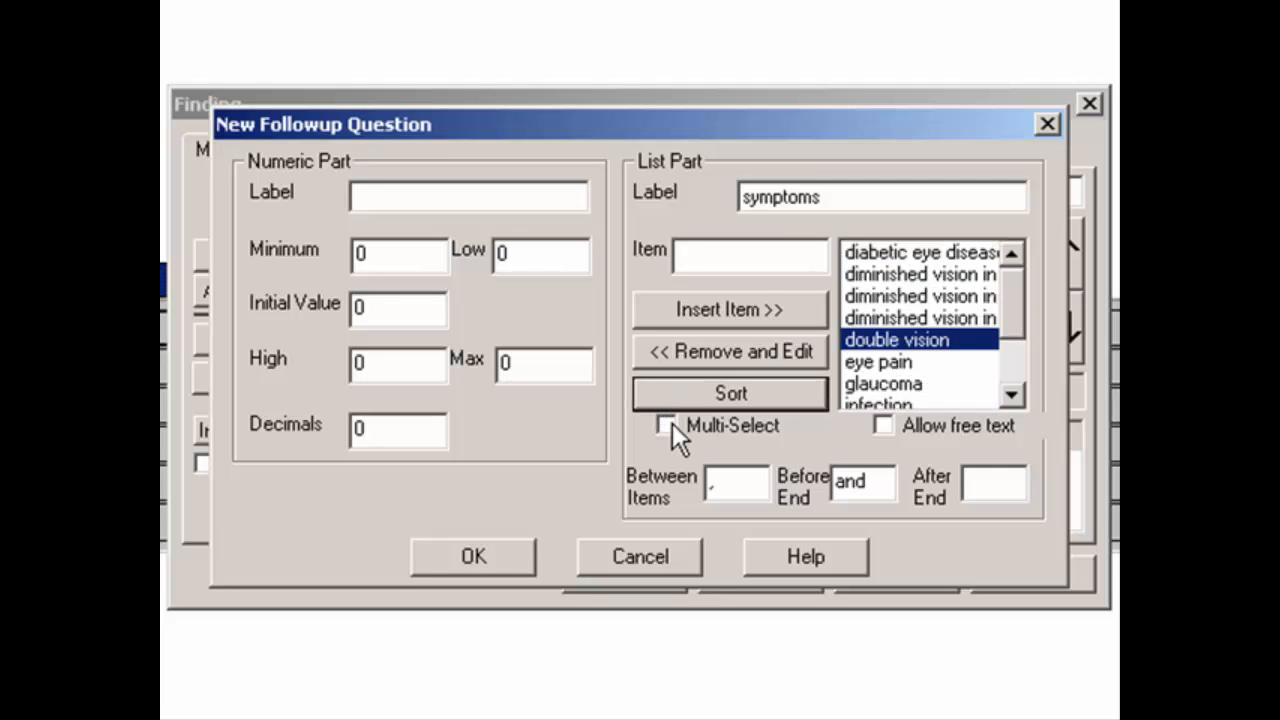
left_click(672, 424)
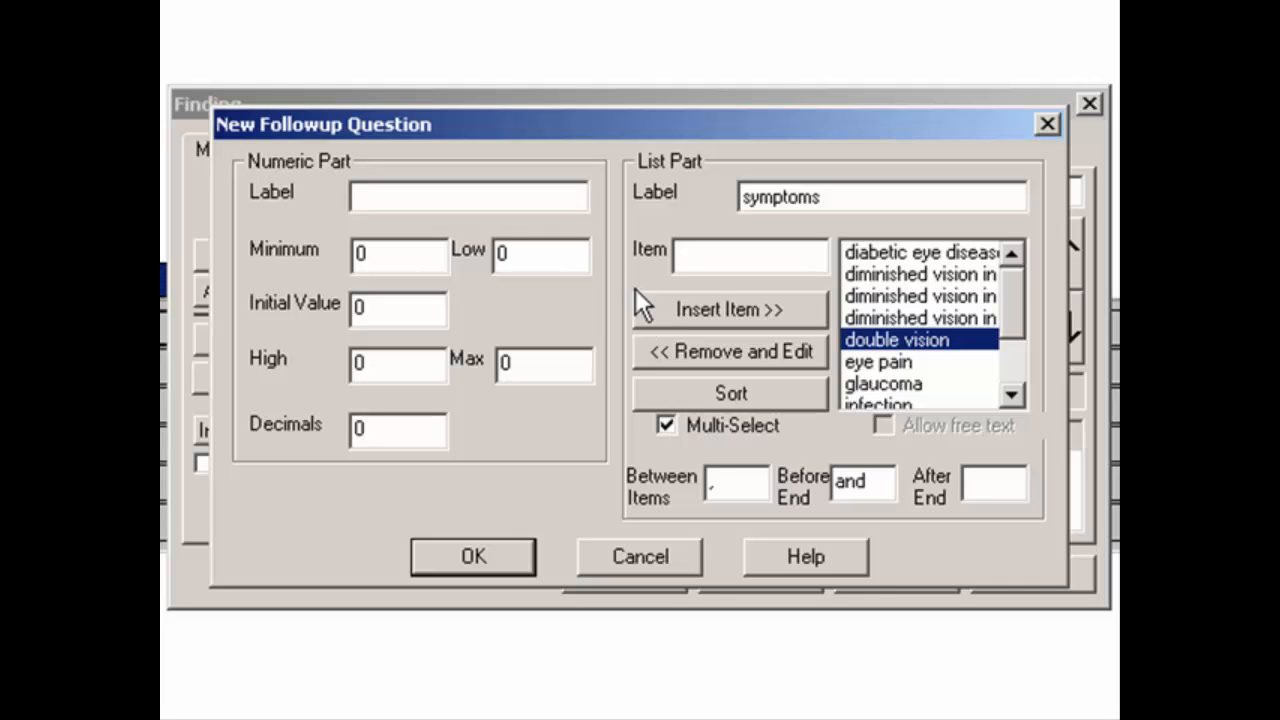
left_click(477, 552)
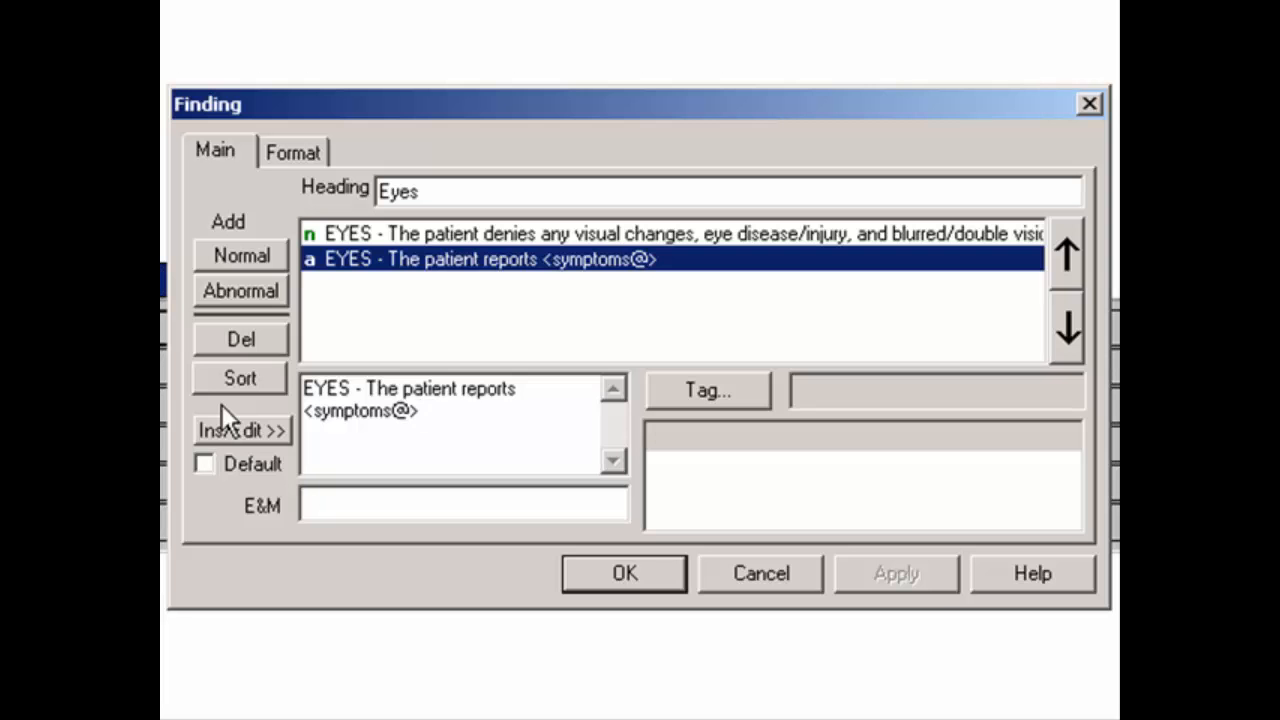
- Append ", but denies" and a second symptoms follow-up question to the abnormal Eyes finding
type(", but denies")
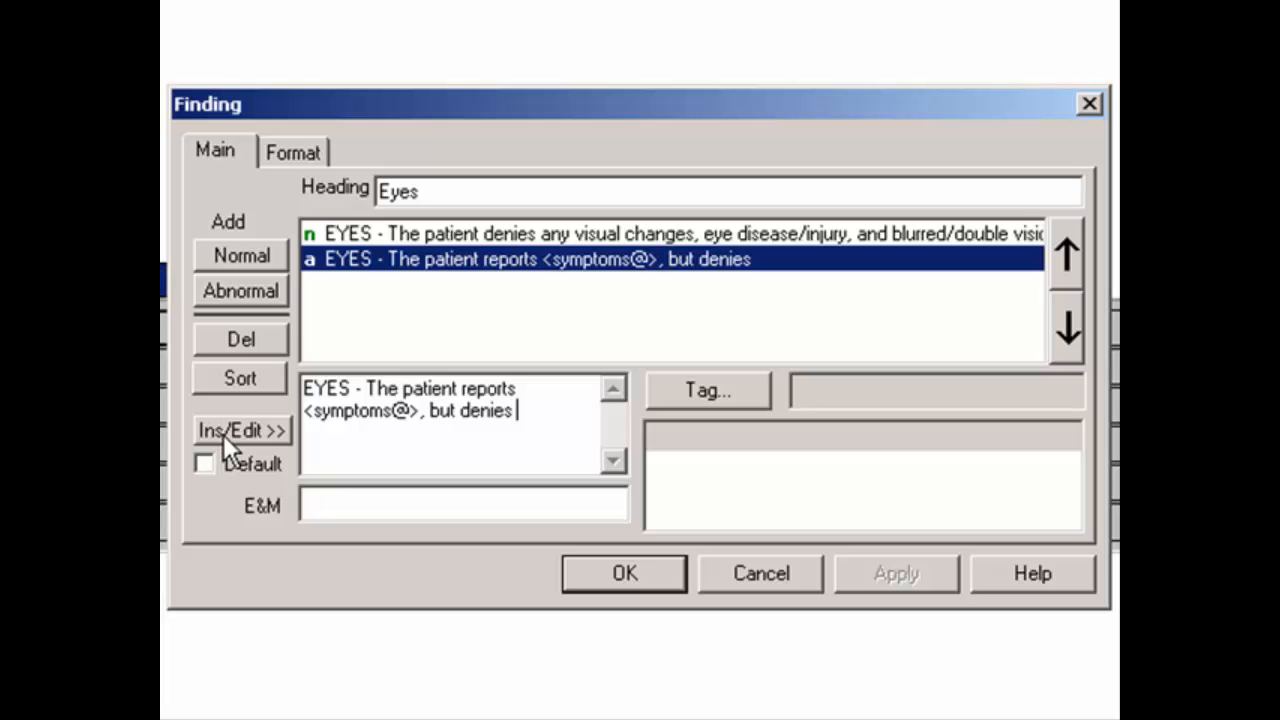
left_click(223, 434)
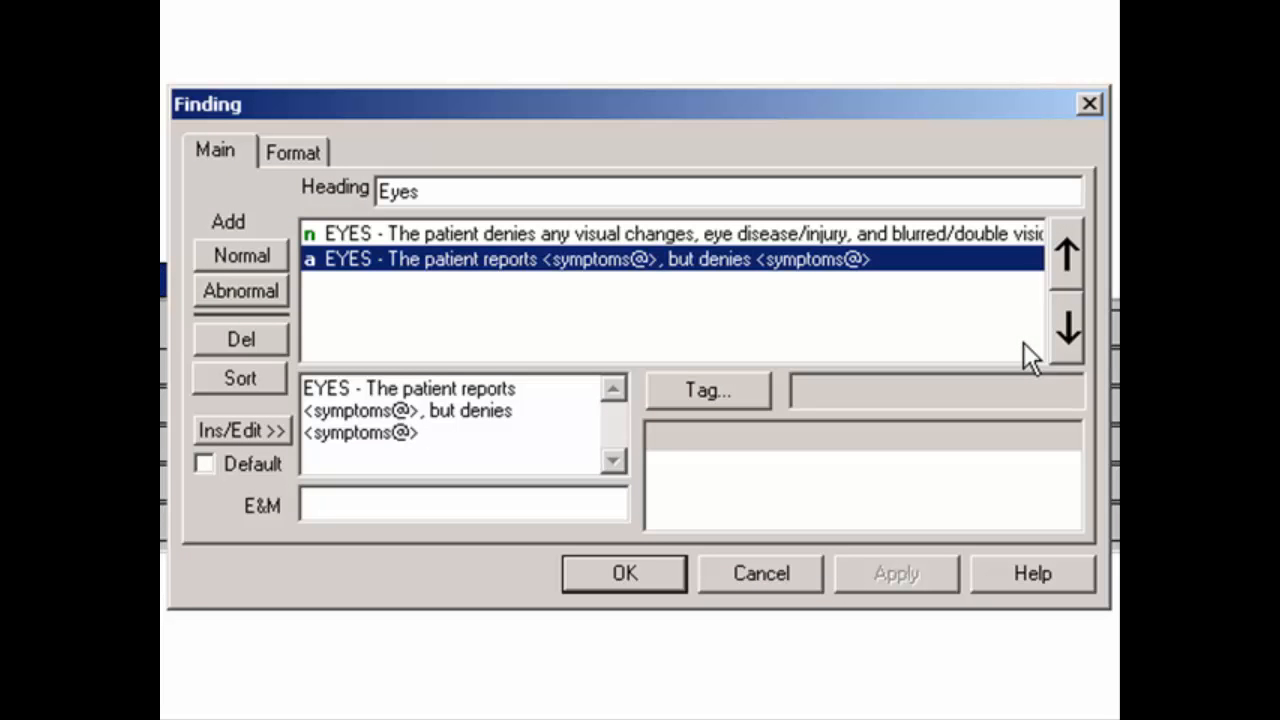
- Move the normal Eyes finding down and back up in the finding list, and set its E&M code to "ROS:EYES"
left_click(958, 234)
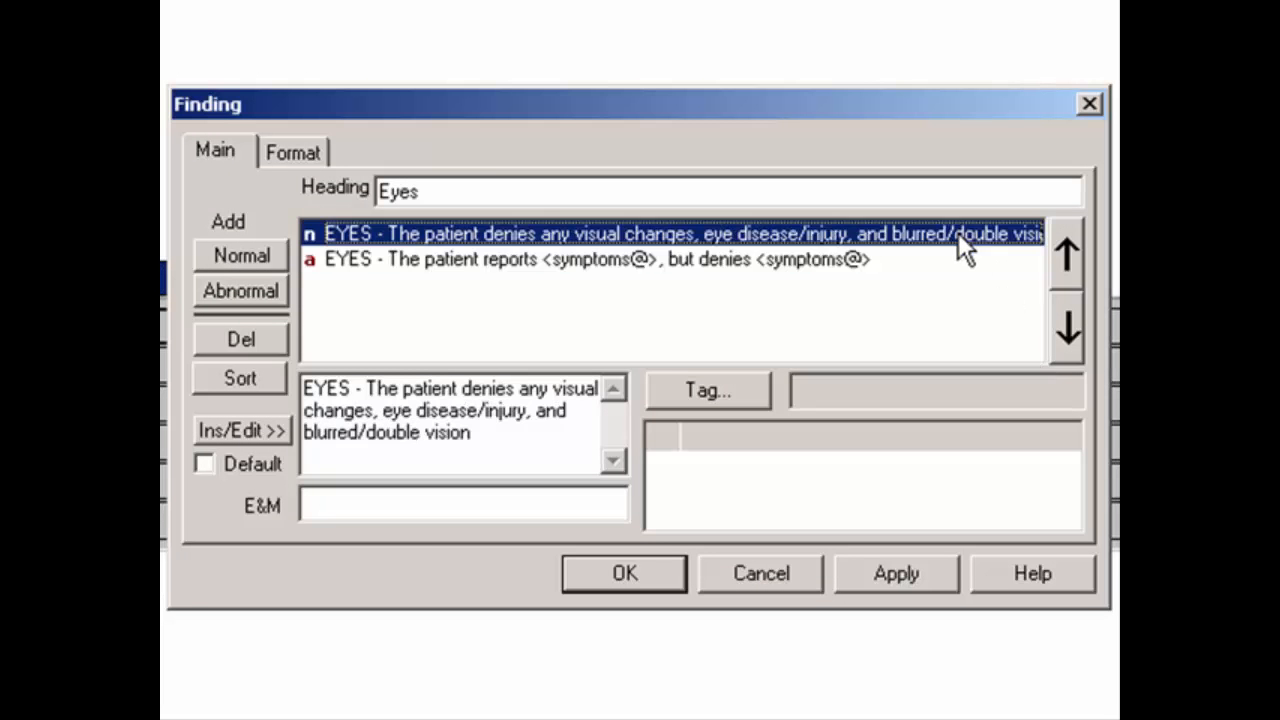
left_click(1064, 325)
left_click(1066, 272)
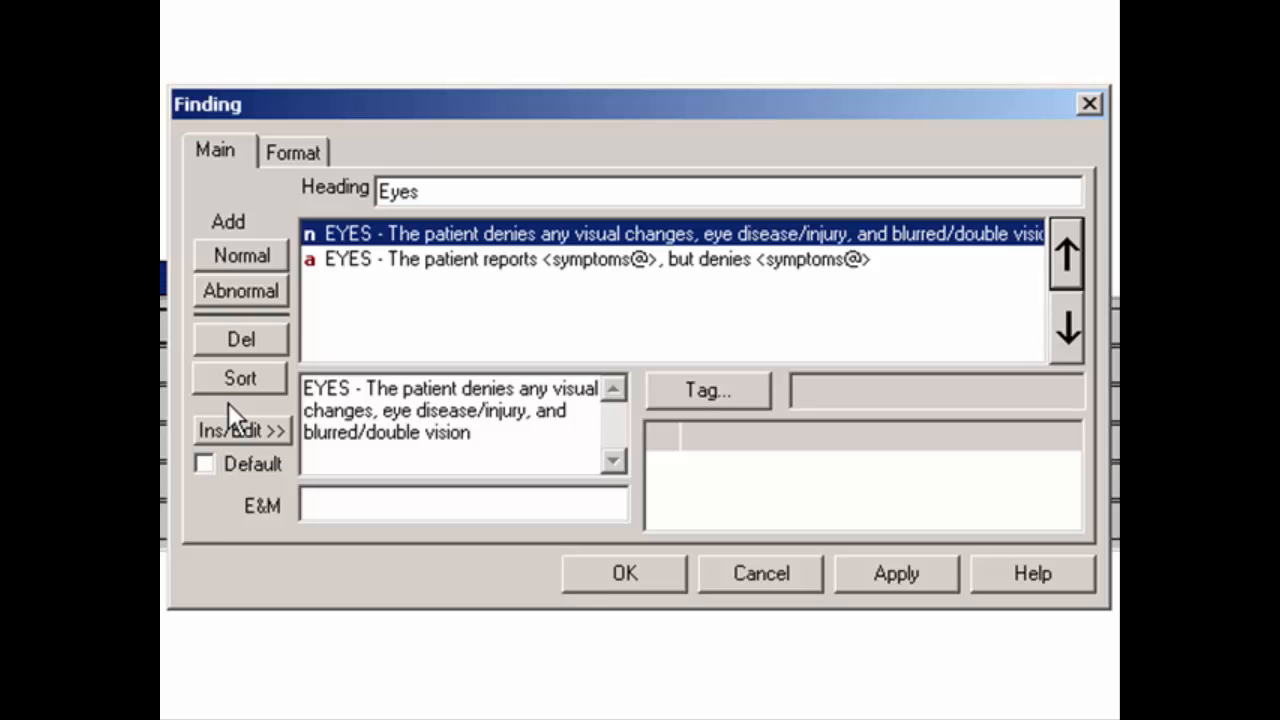
left_click(320, 503)
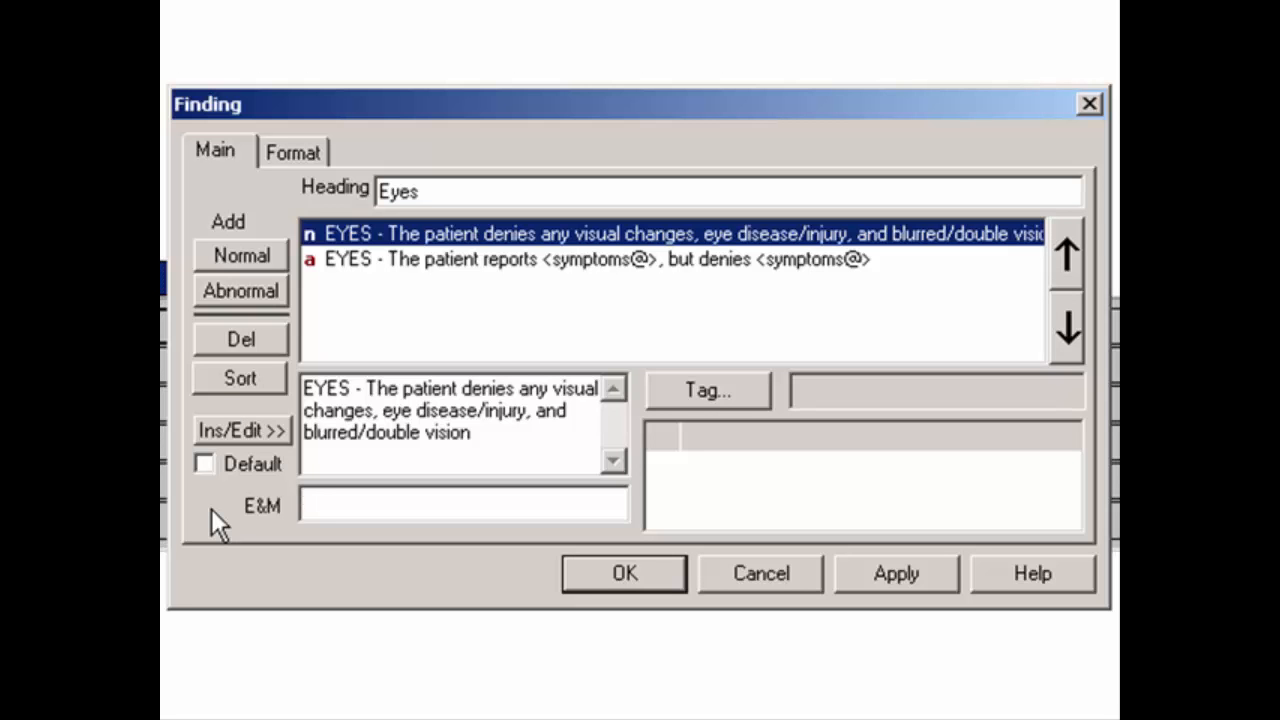
type("ROS:EYES")
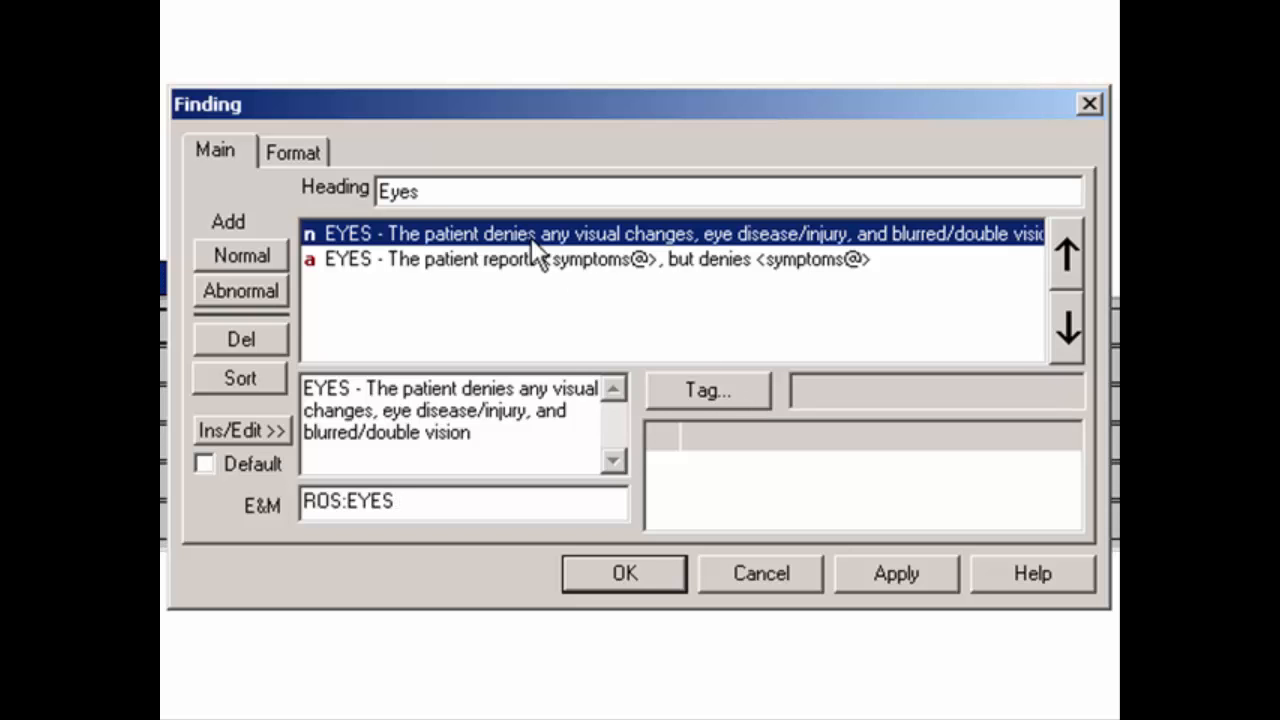
- Set the Eyes finding's Normal format symbol to a minus sign and accept the finding
left_click(299, 152)
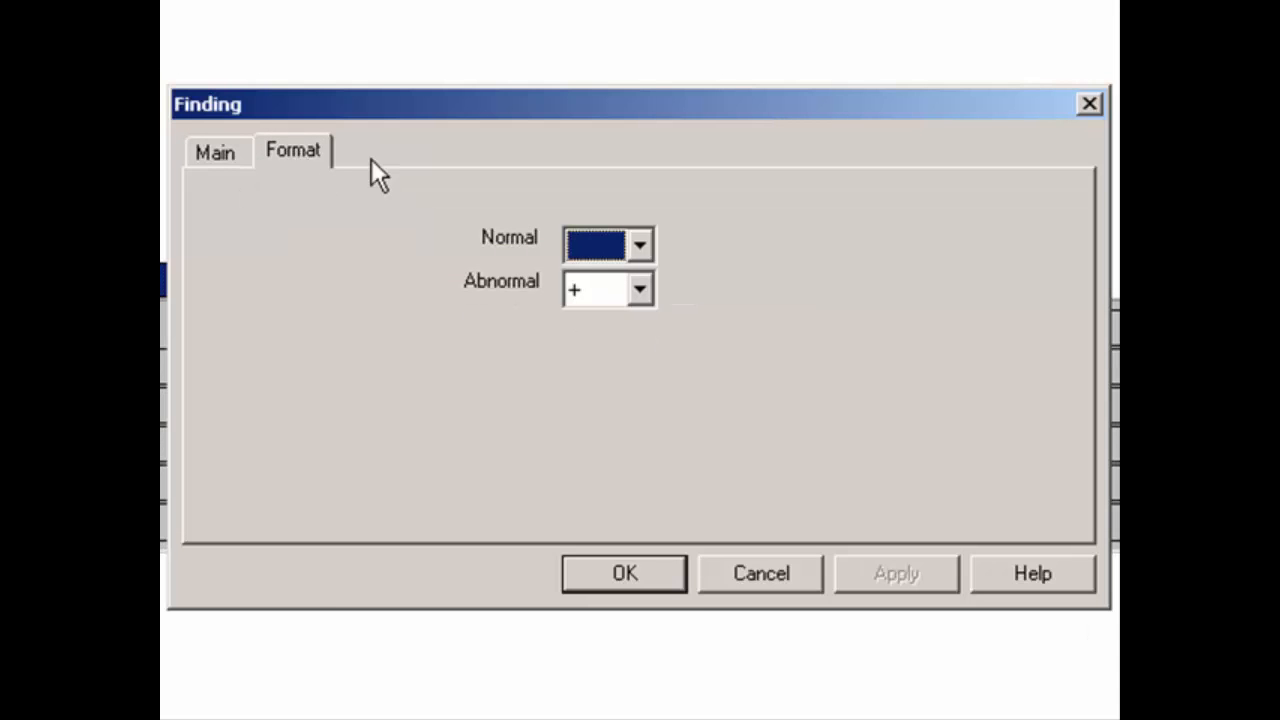
left_click(637, 248)
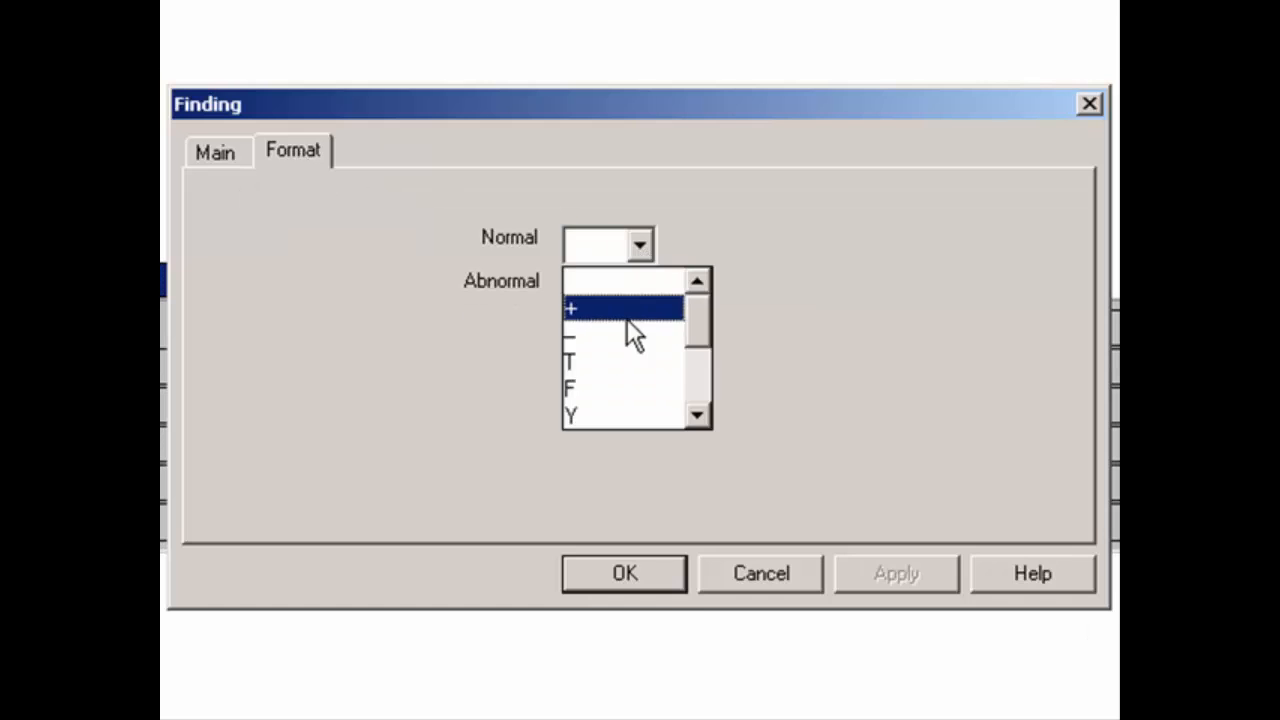
left_click(607, 340)
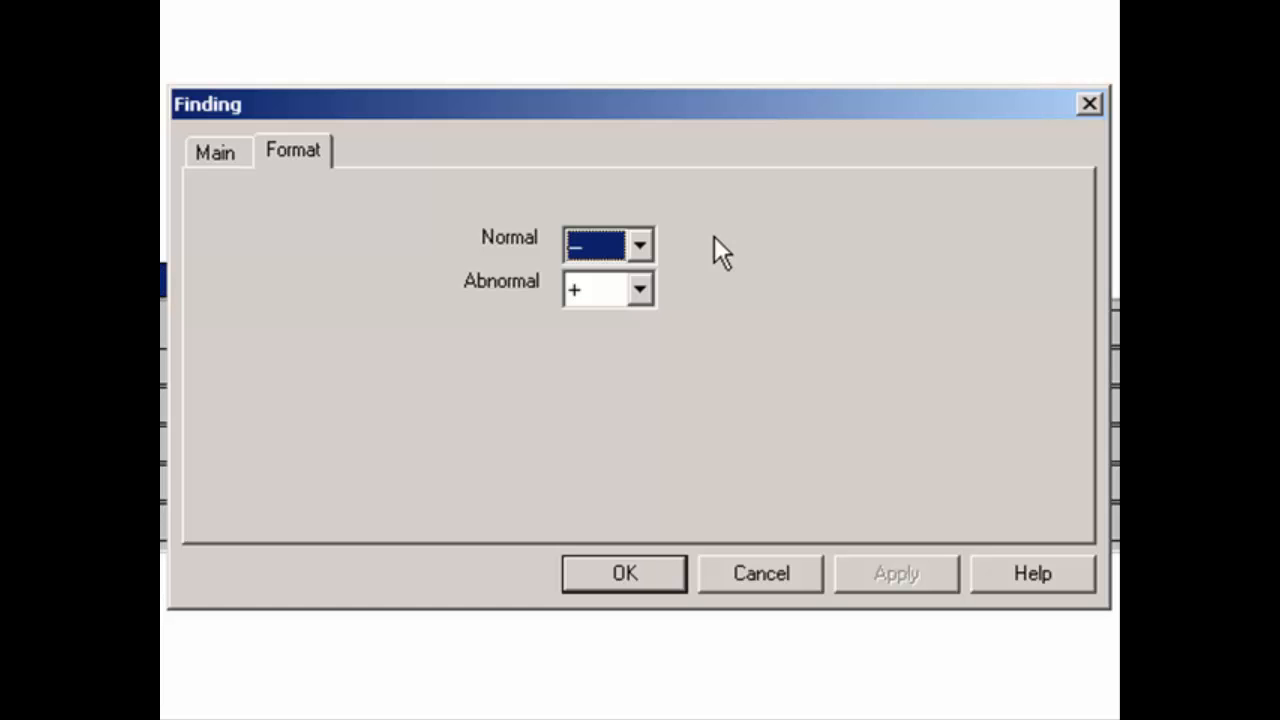
left_click(607, 573)
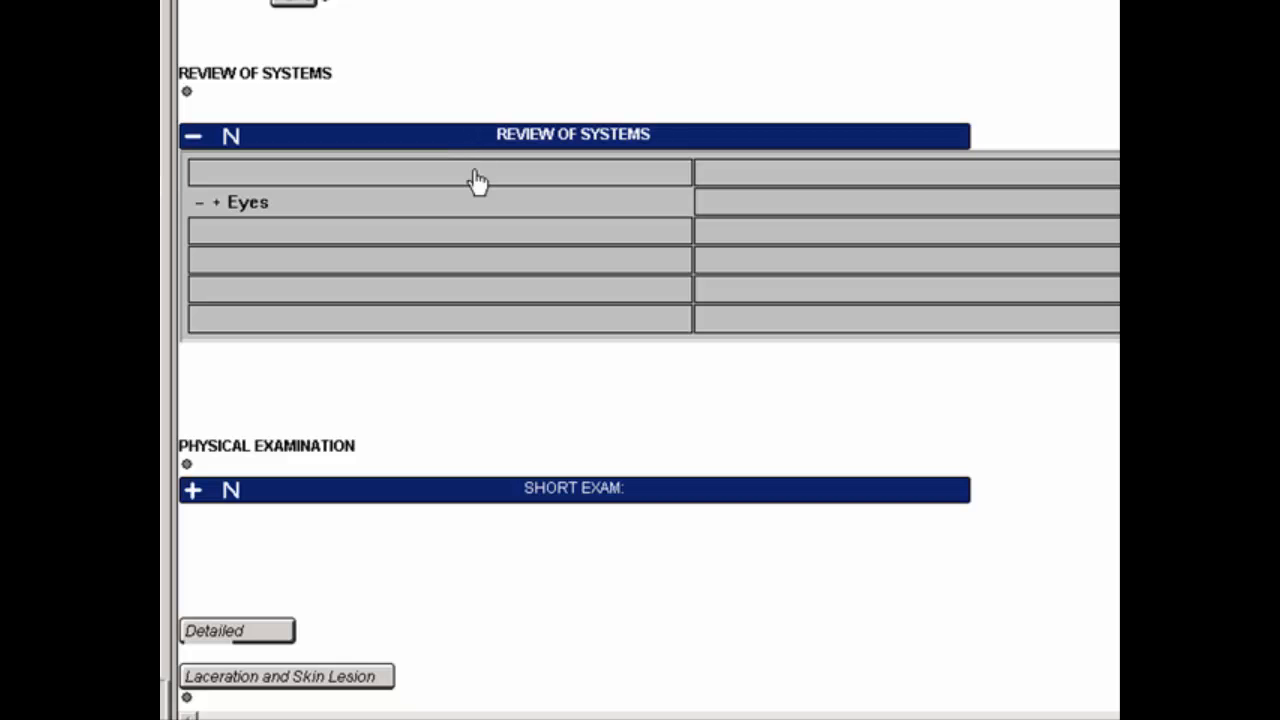
- Insert the label "Review of Systems" into the empty checklist cell directly above Eyes
right_click(477, 180)
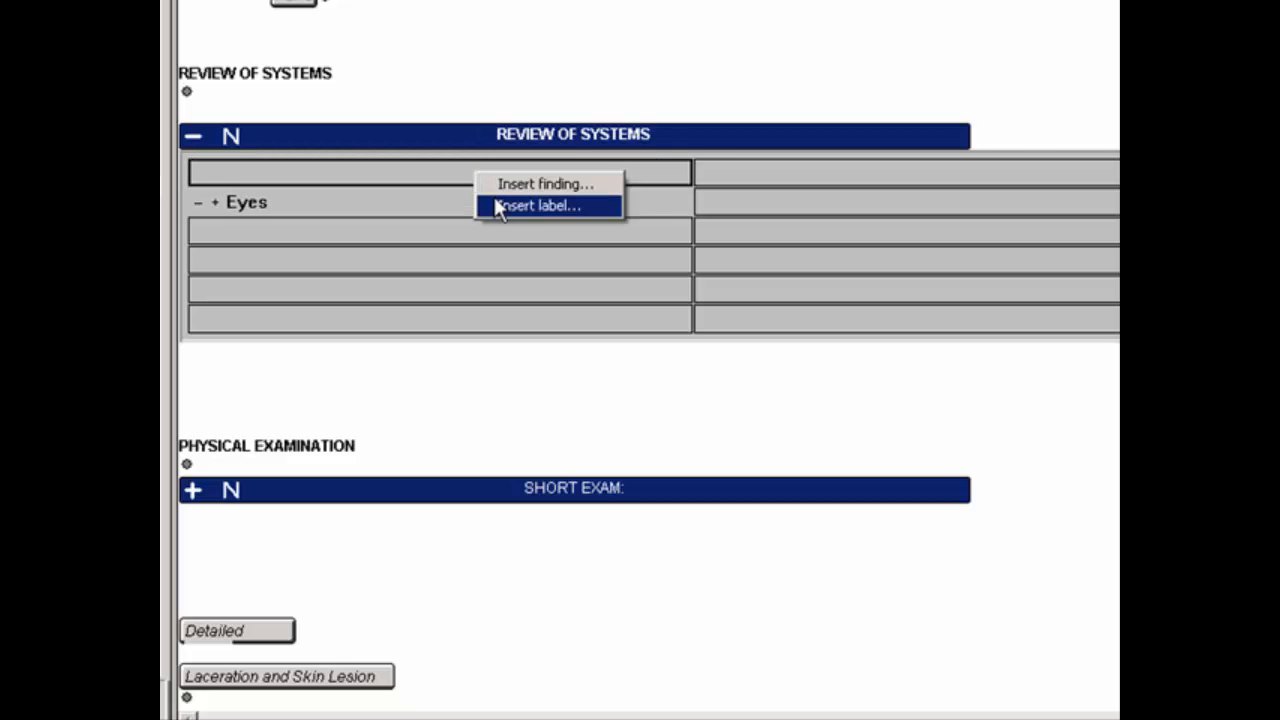
left_click(496, 205)
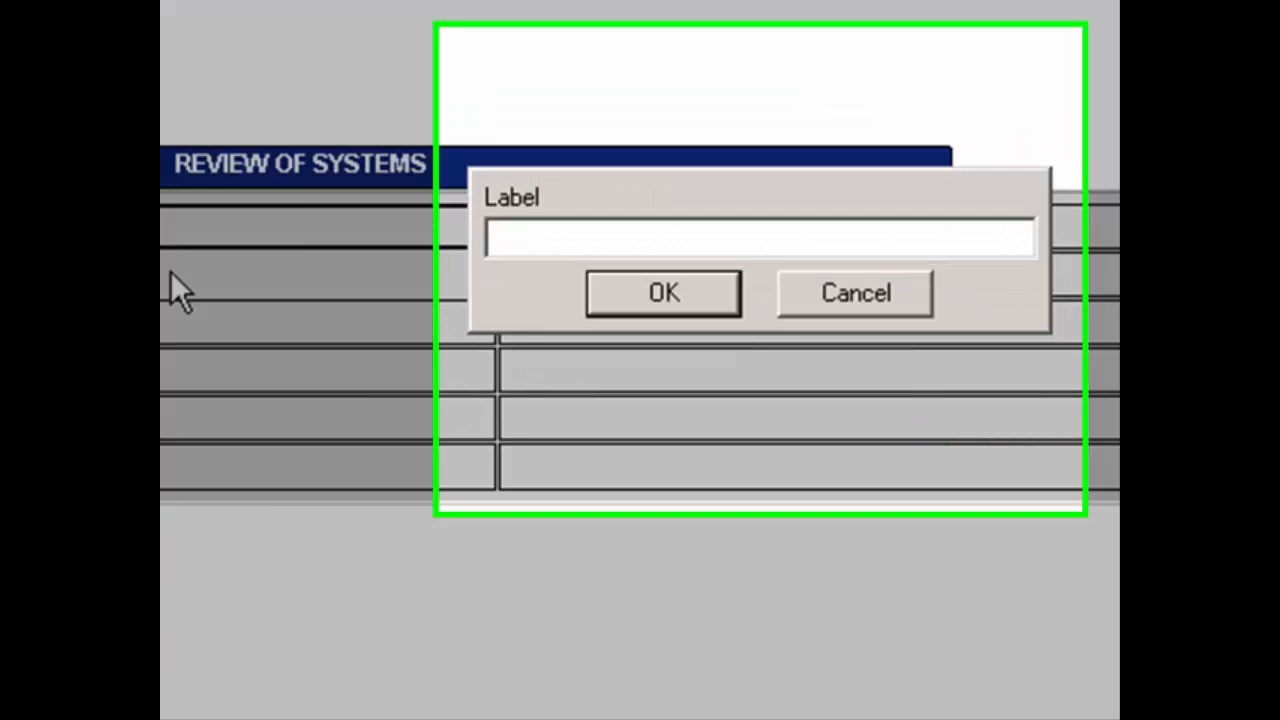
type("Review of ")
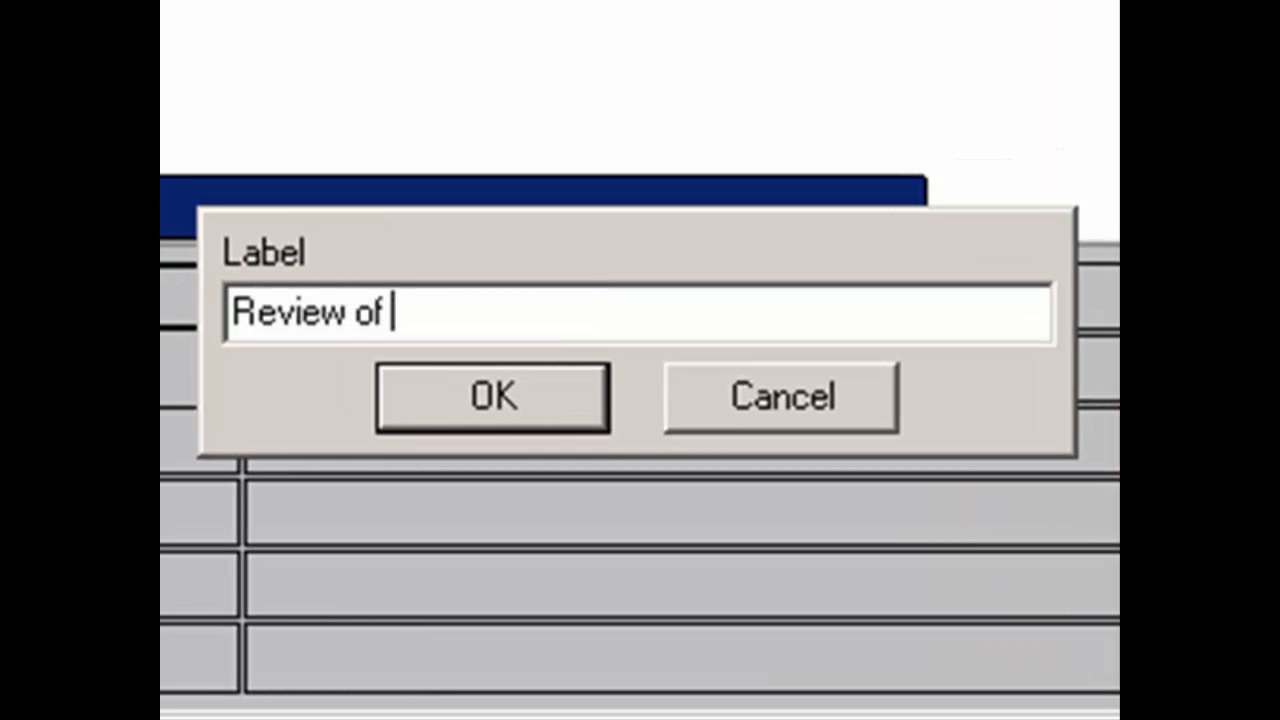
type("Systems")
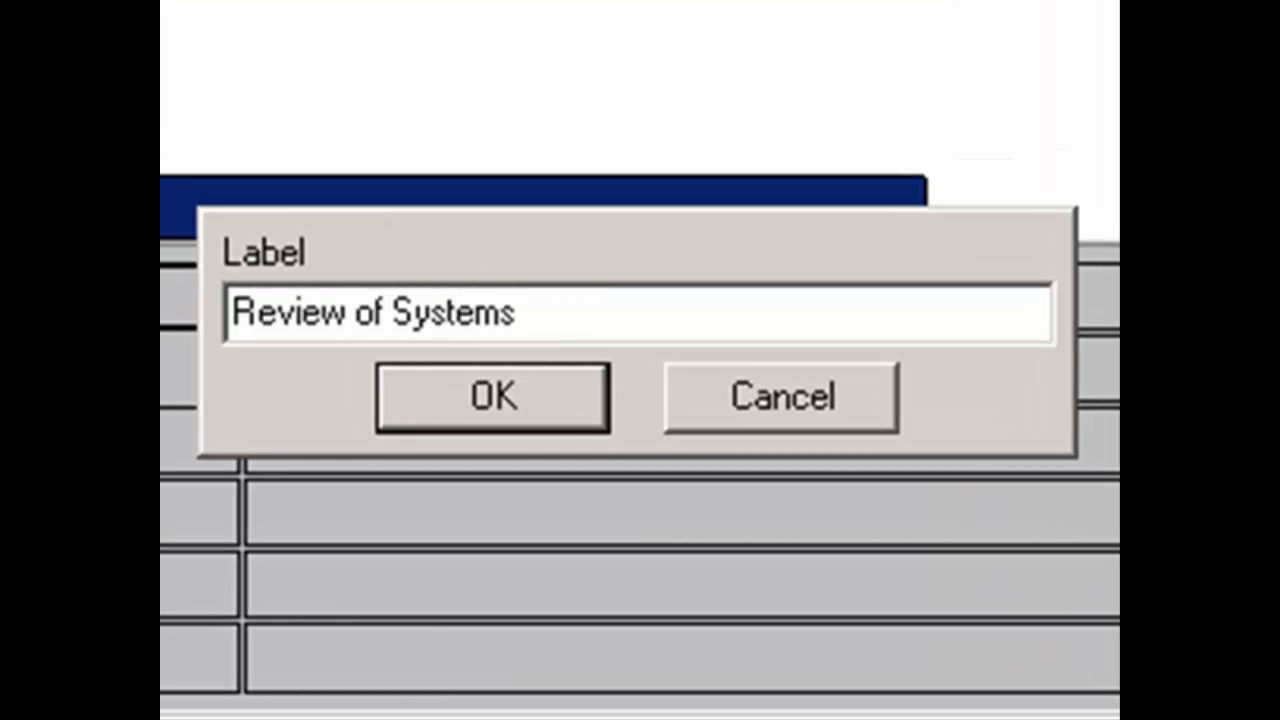
left_click(490, 400)
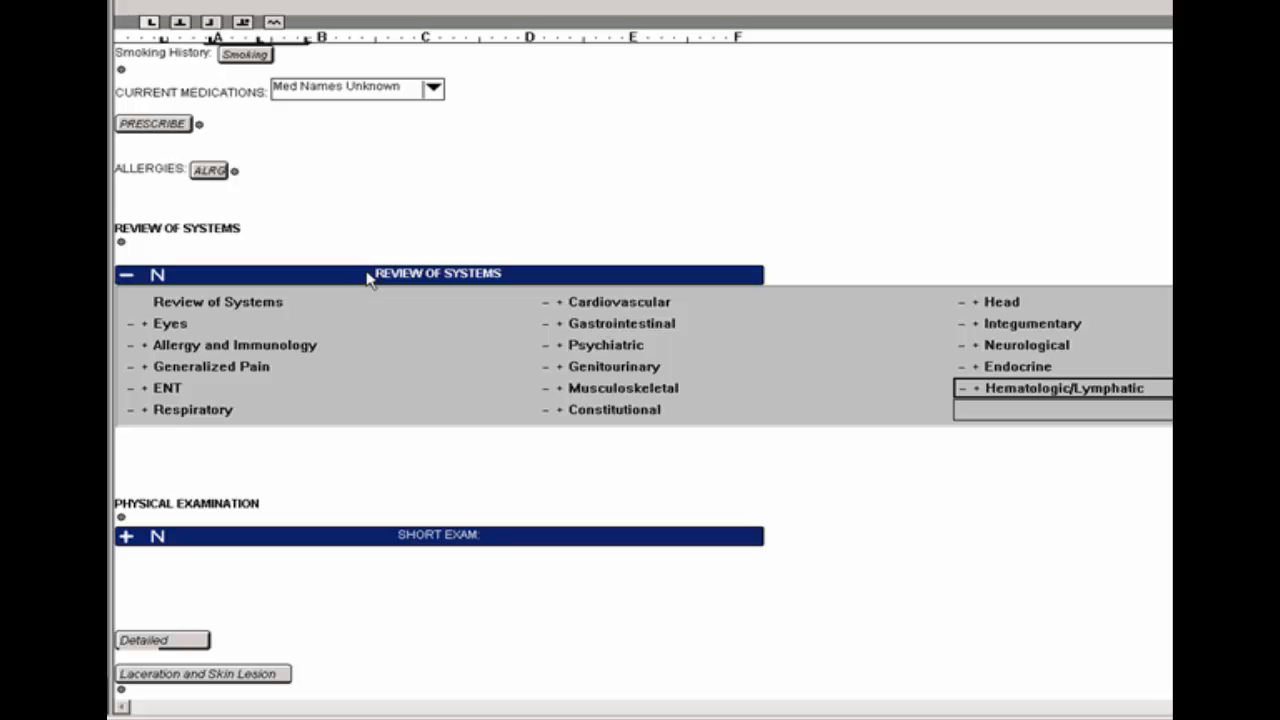
- Sort the checklist items up to Hematologic/Lymphatic, and check the properties of the Eyes finding
right_click(993, 390)
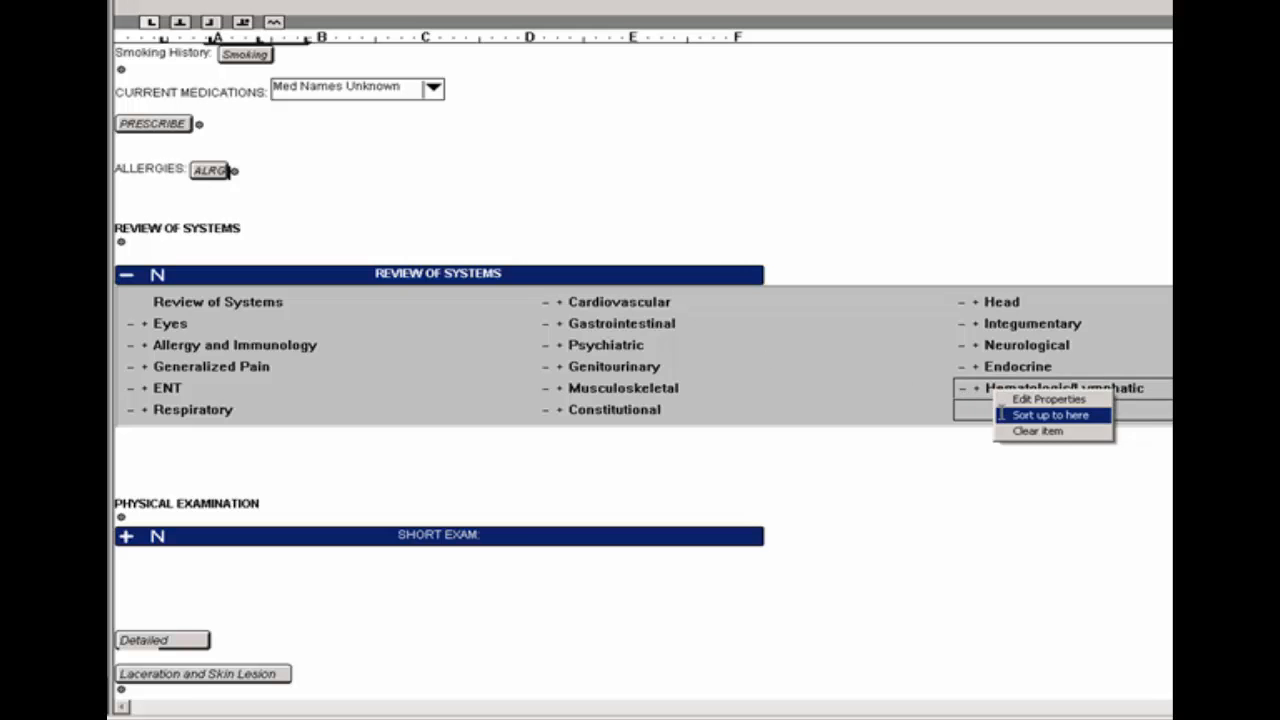
left_click(1040, 414)
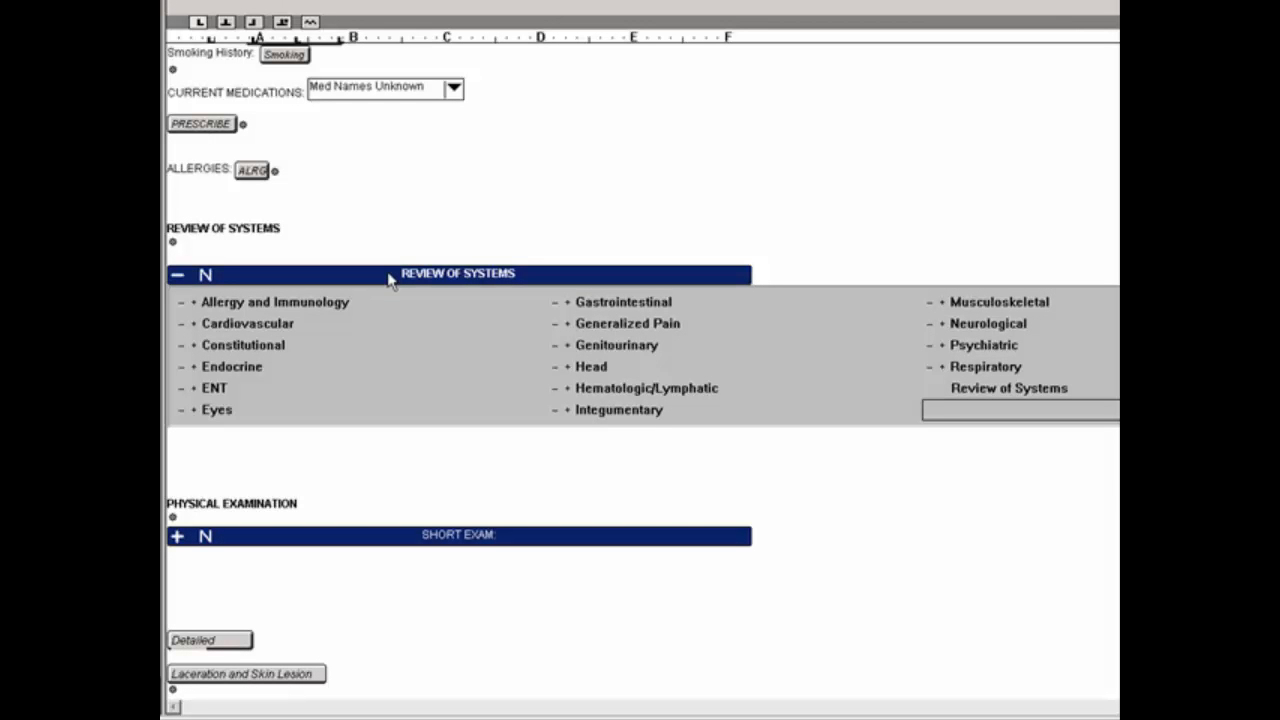
right_click(213, 410)
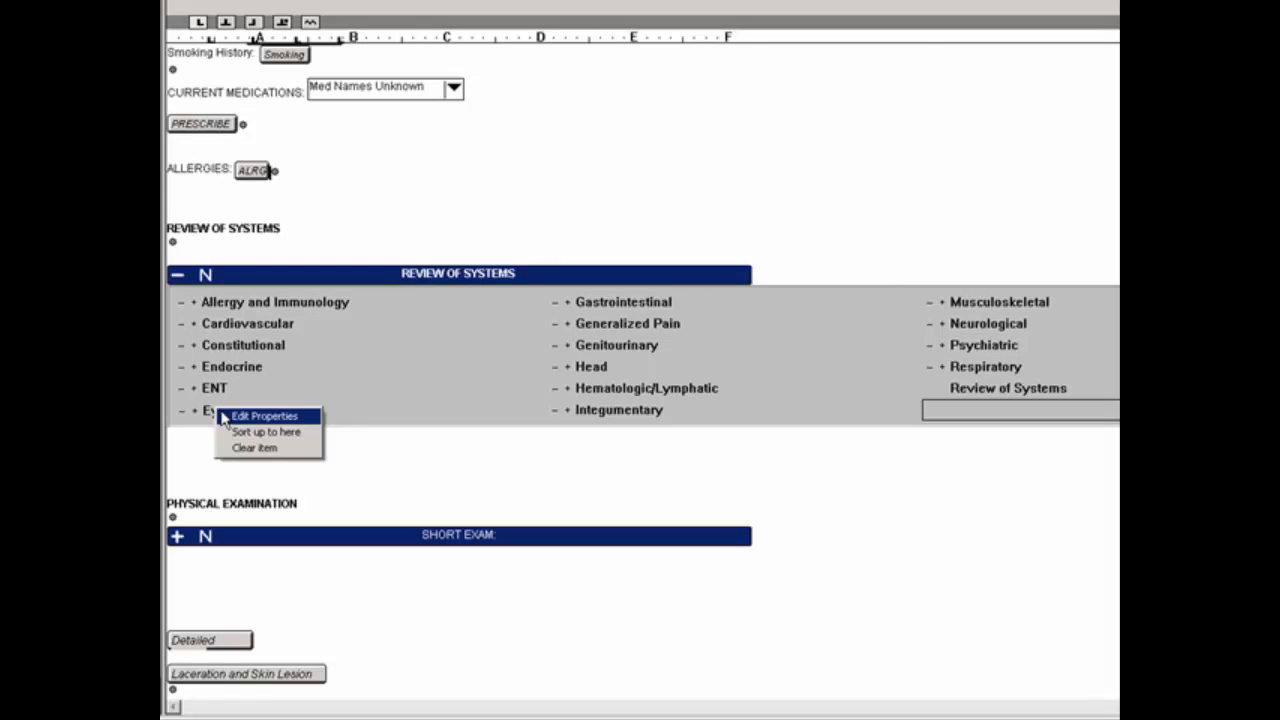
left_click(250, 416)
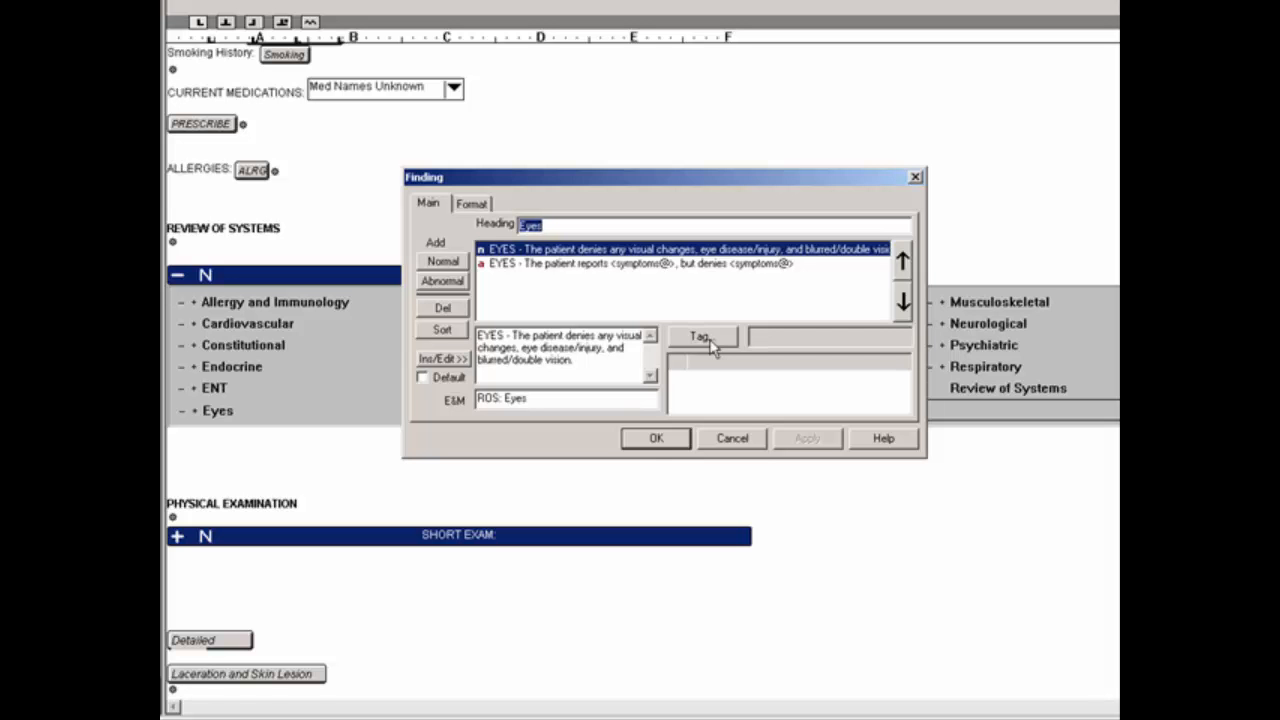
left_click(652, 438)
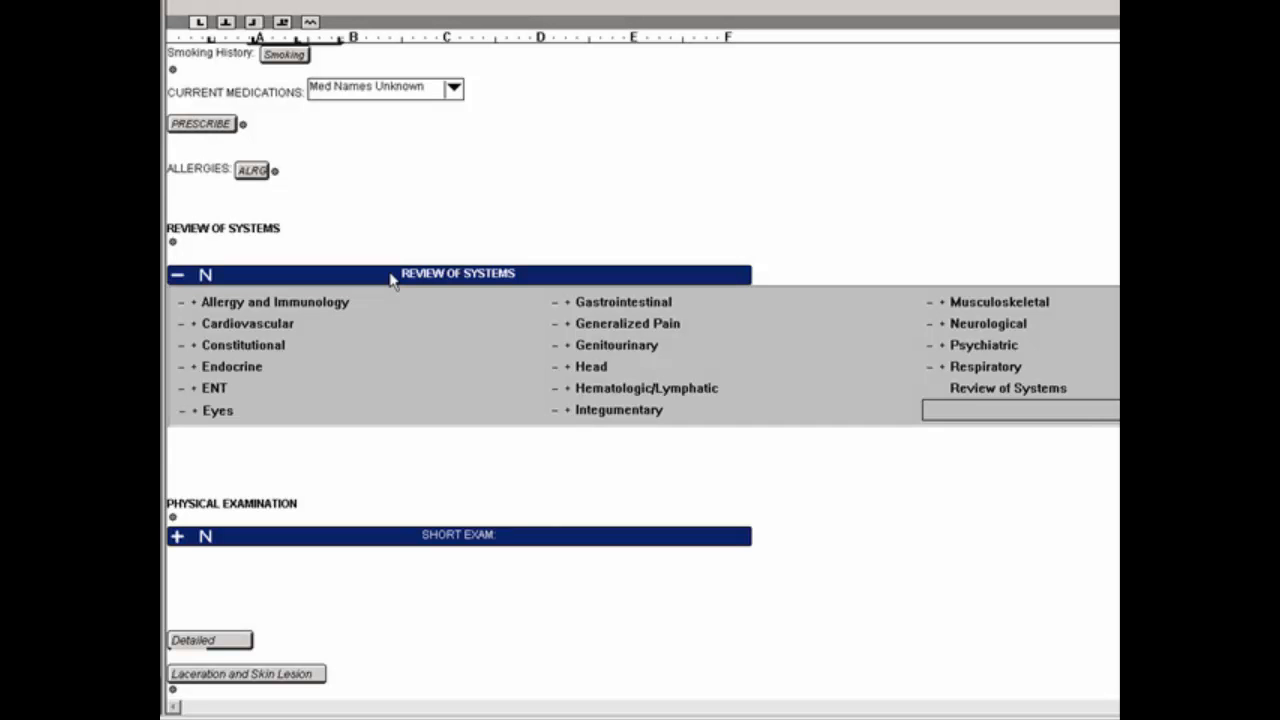
- Clear the "Review of Systems" label item from the checklist
right_click(970, 400)
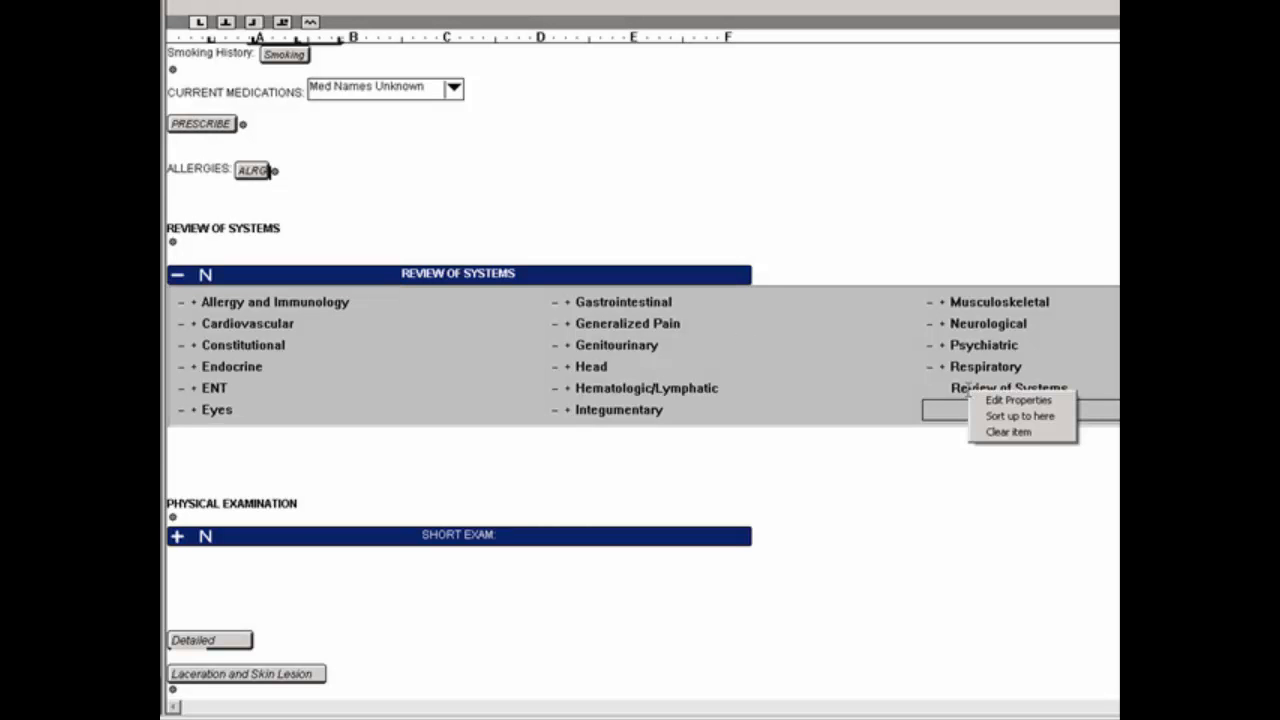
left_click(1008, 432)
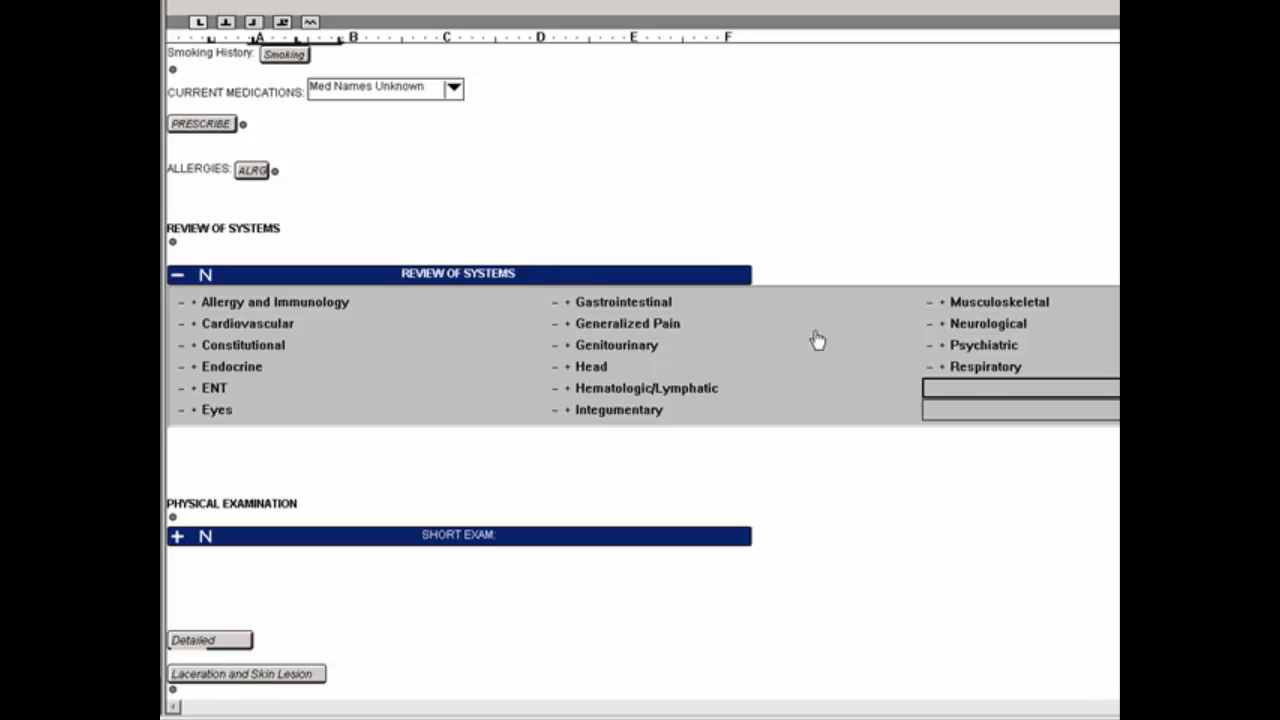
- Move Respiratory into the empty cell beneath it and Constitutional to the checklist's first cell, occupied by Allergy and Immunology
left_click(982, 370)
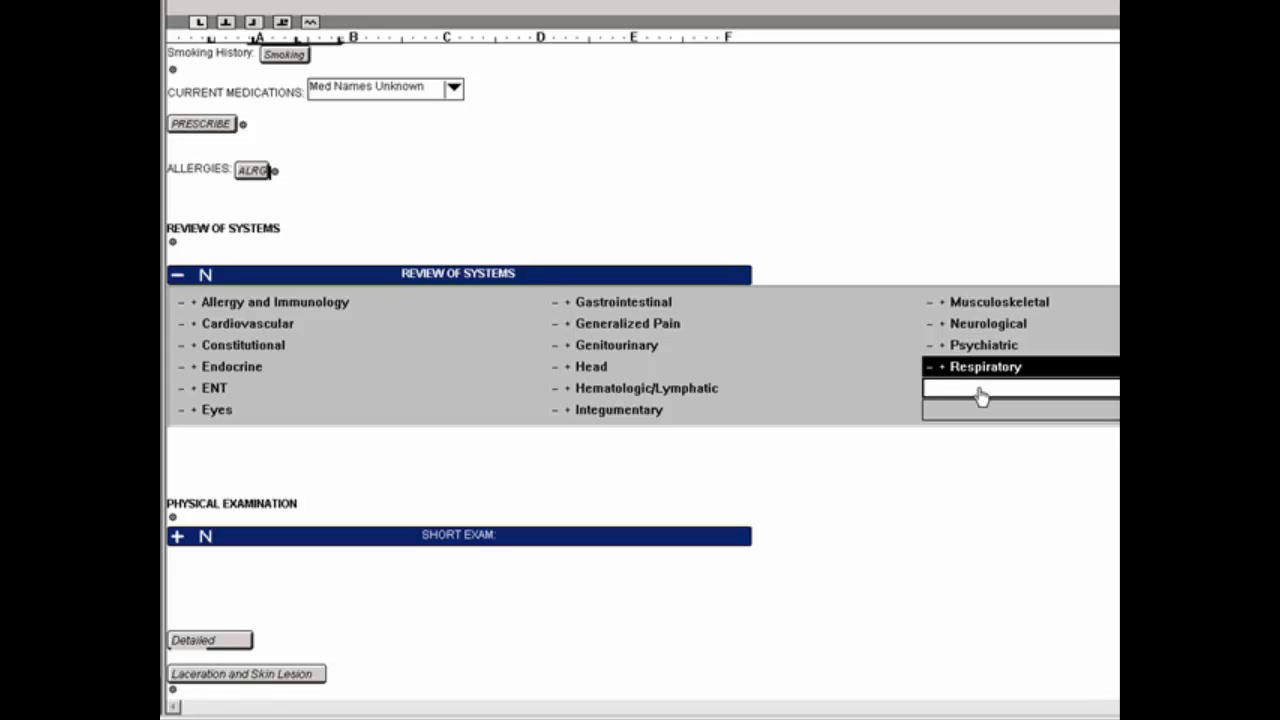
left_click(980, 396)
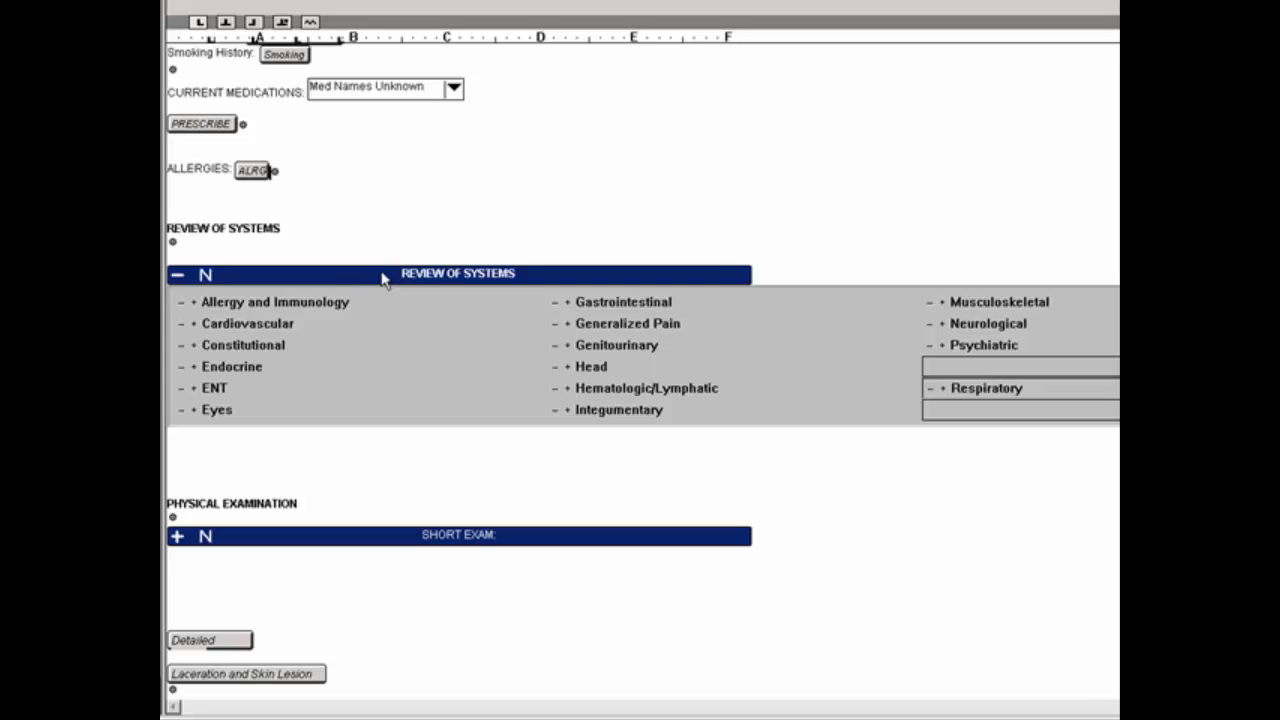
left_click(243, 350)
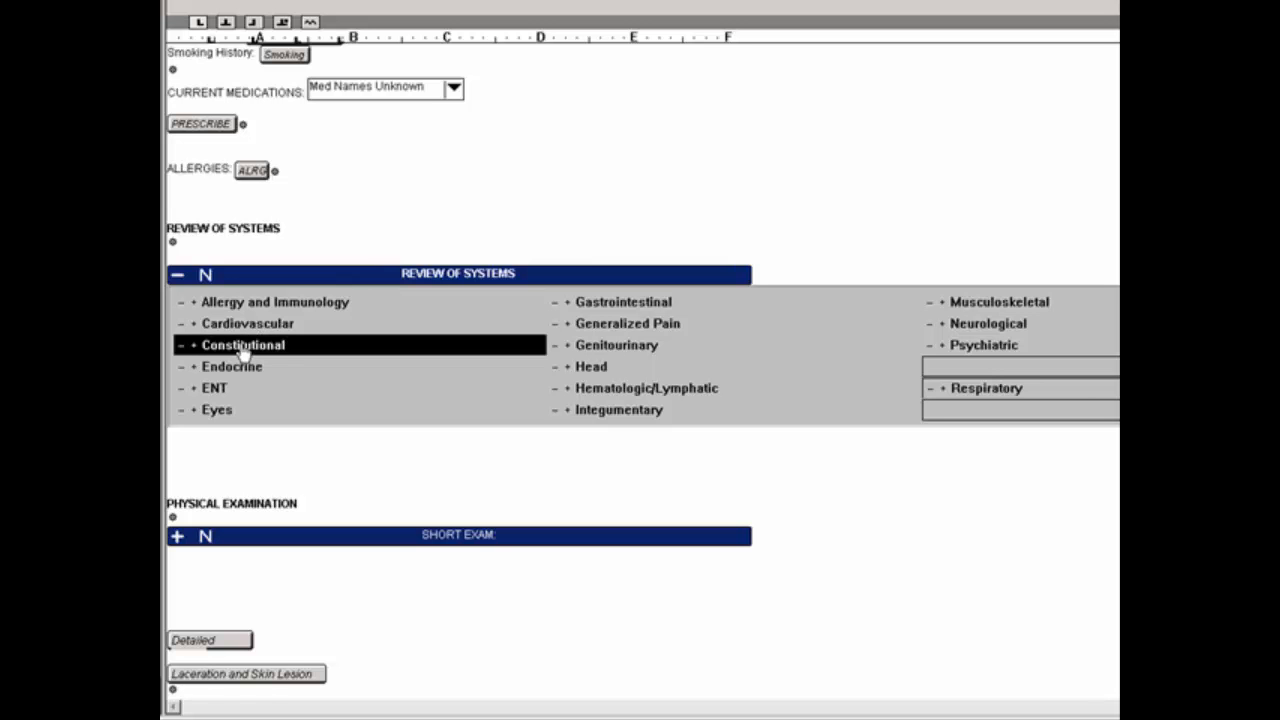
left_click(286, 306)
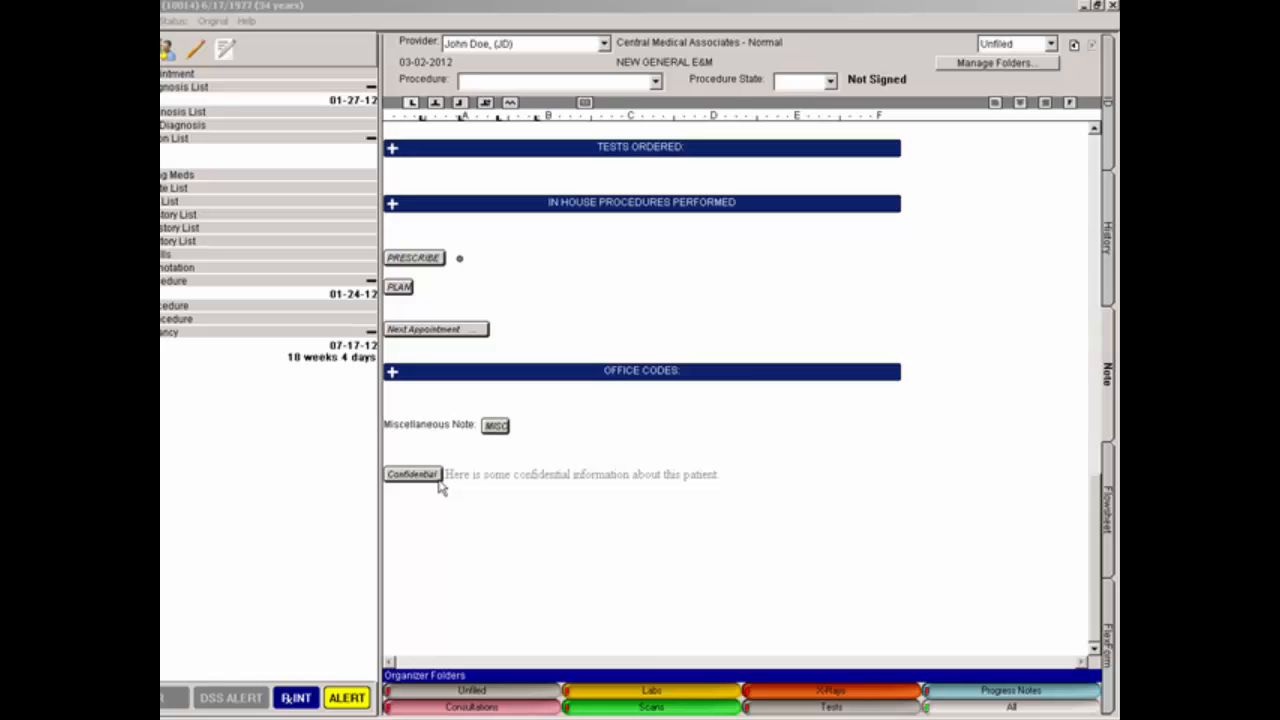
left_click(438, 477)
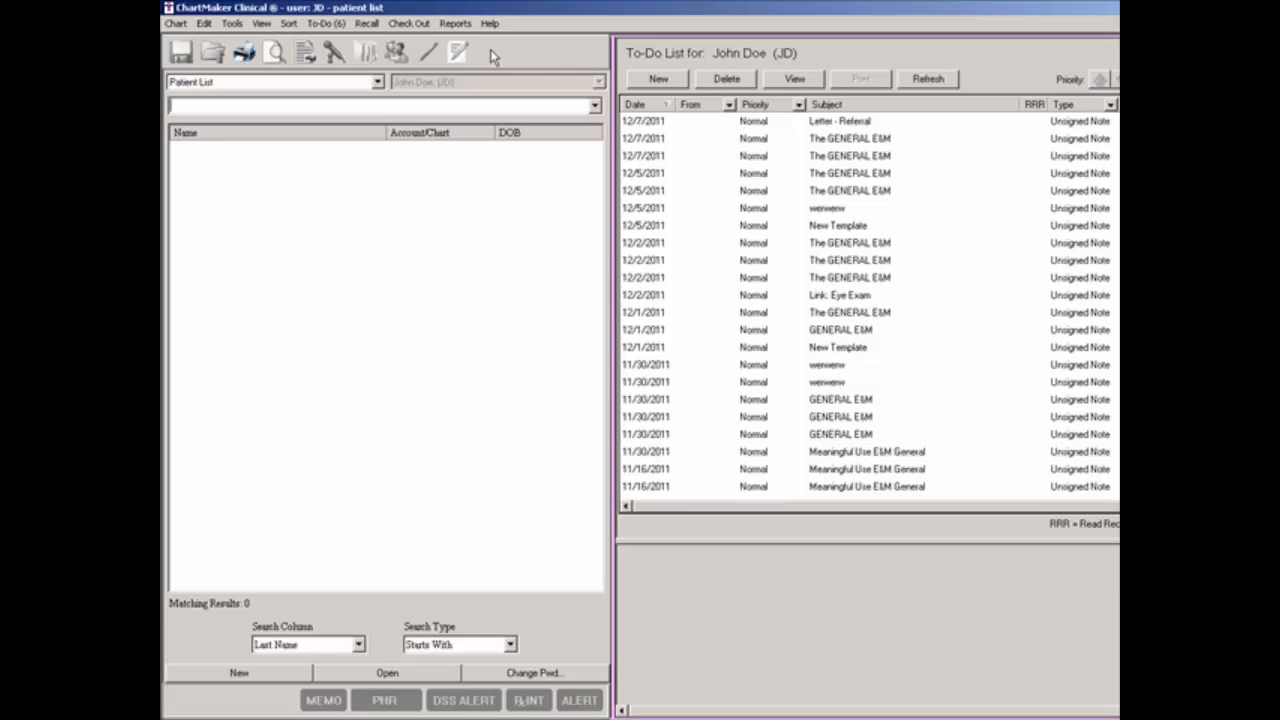
- Switch to the template list, search for "new", and open the NEW GENERAL E&M template
left_click(266, 24)
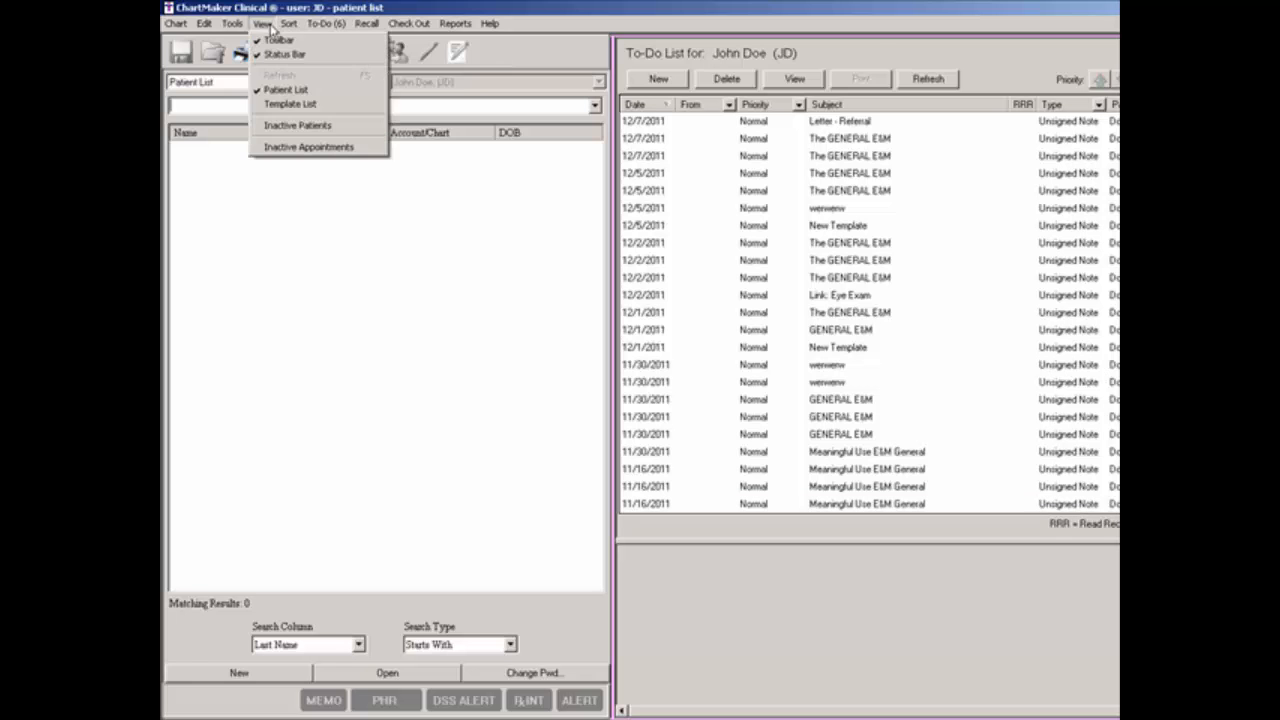
left_click(277, 106)
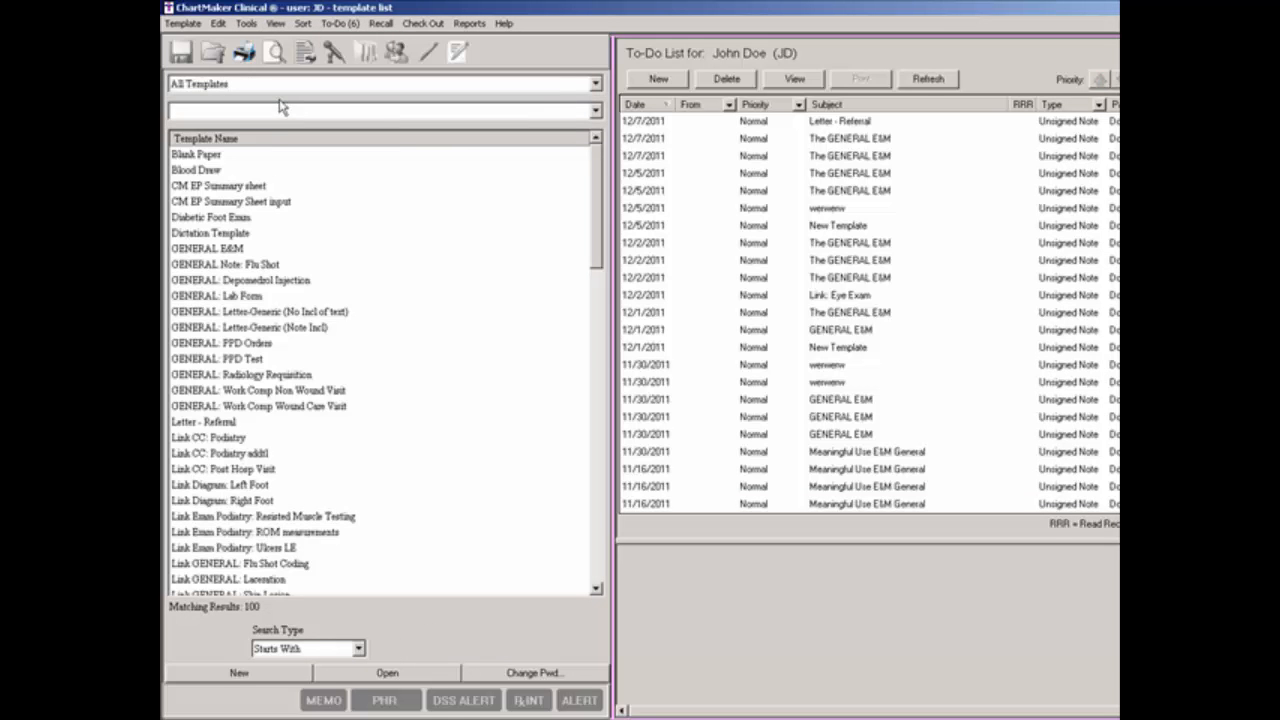
type("new")
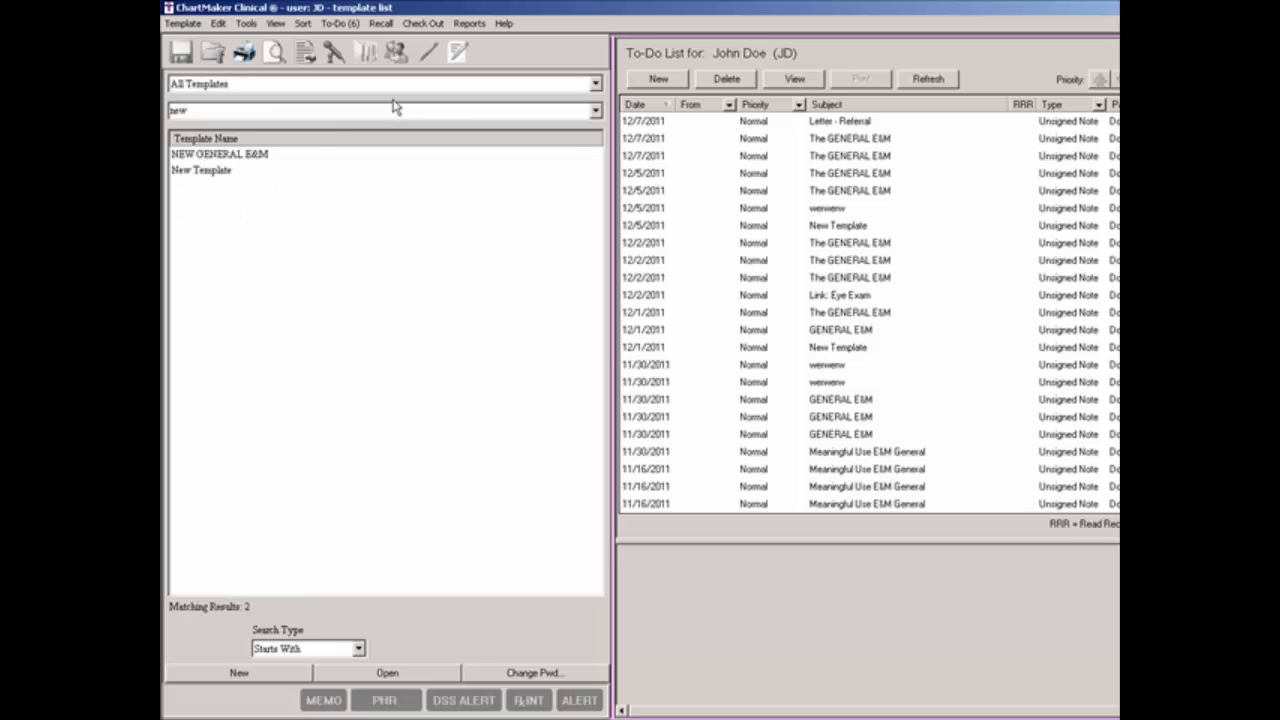
left_click(250, 157)
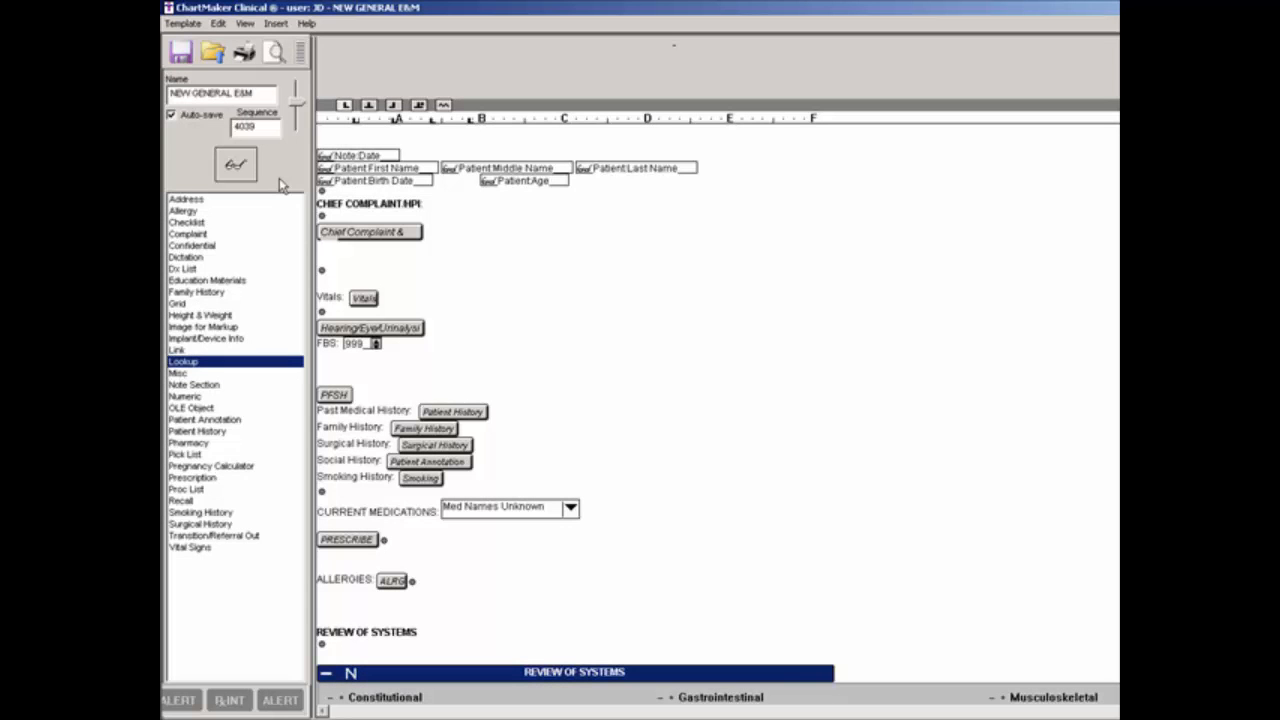
- Insert a Confidential button on a new line beneath Smoking History in the template
left_click(202, 246)
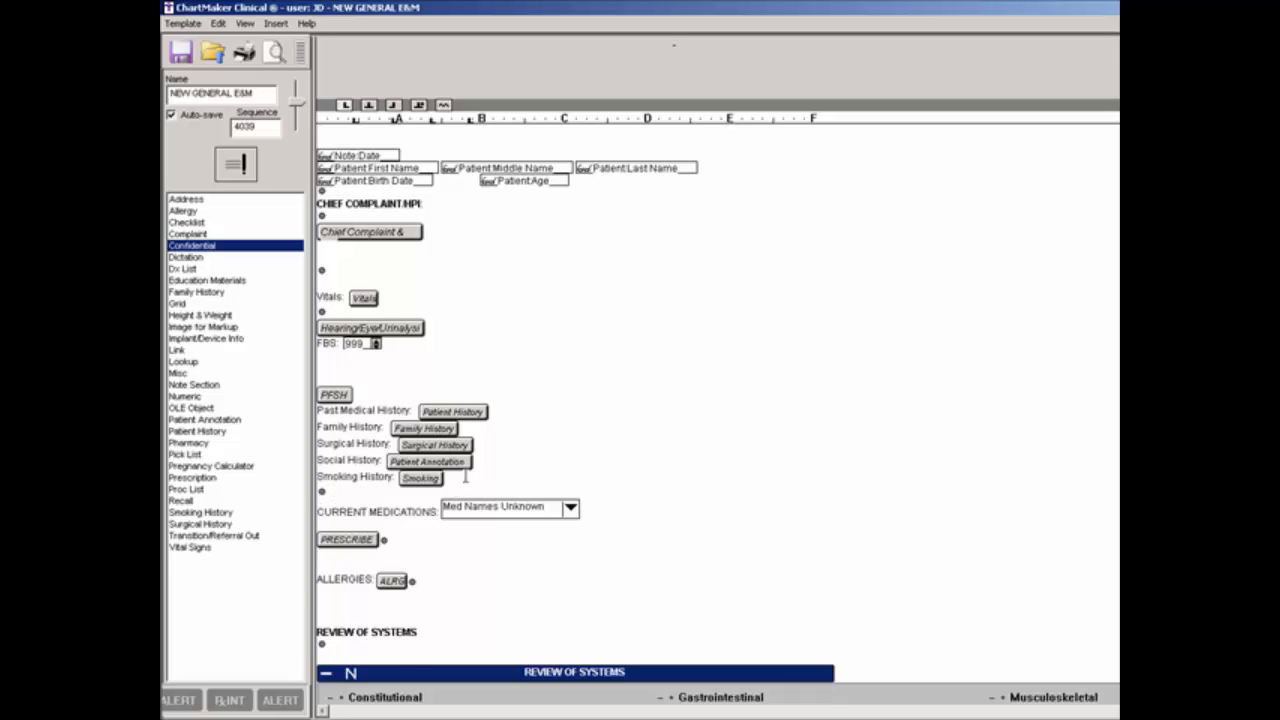
key("Return")
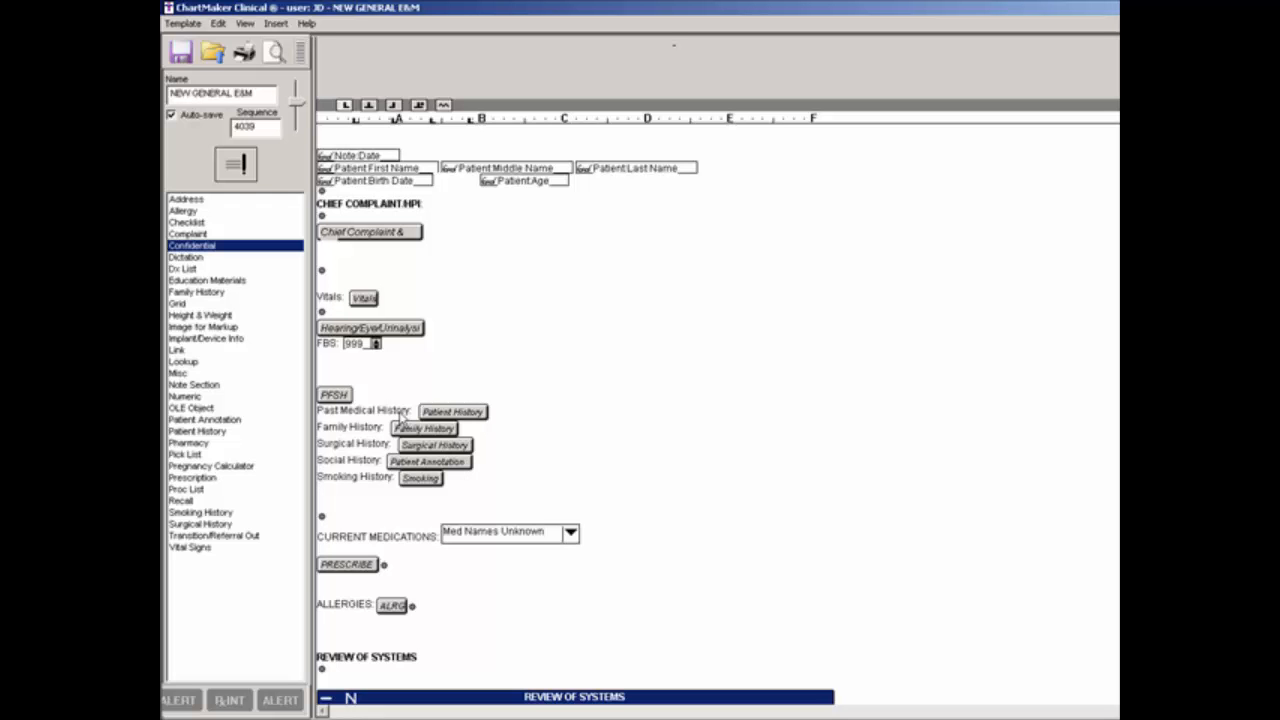
left_click(238, 168)
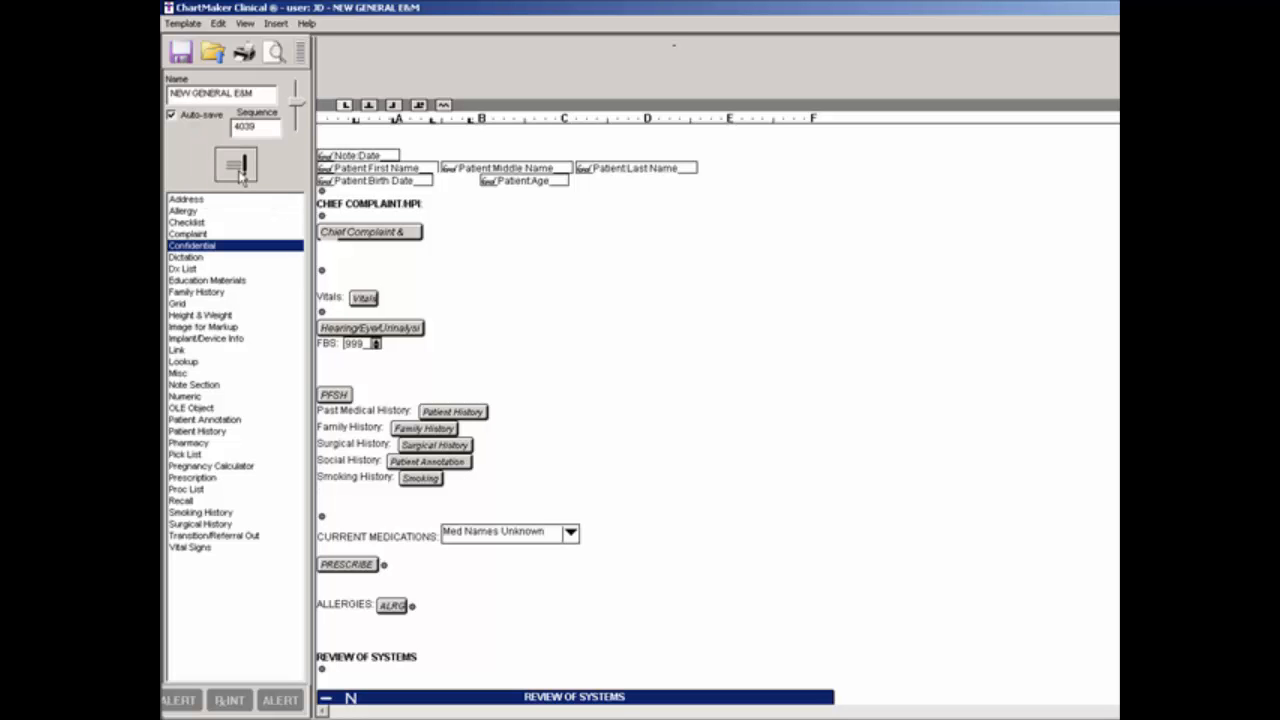